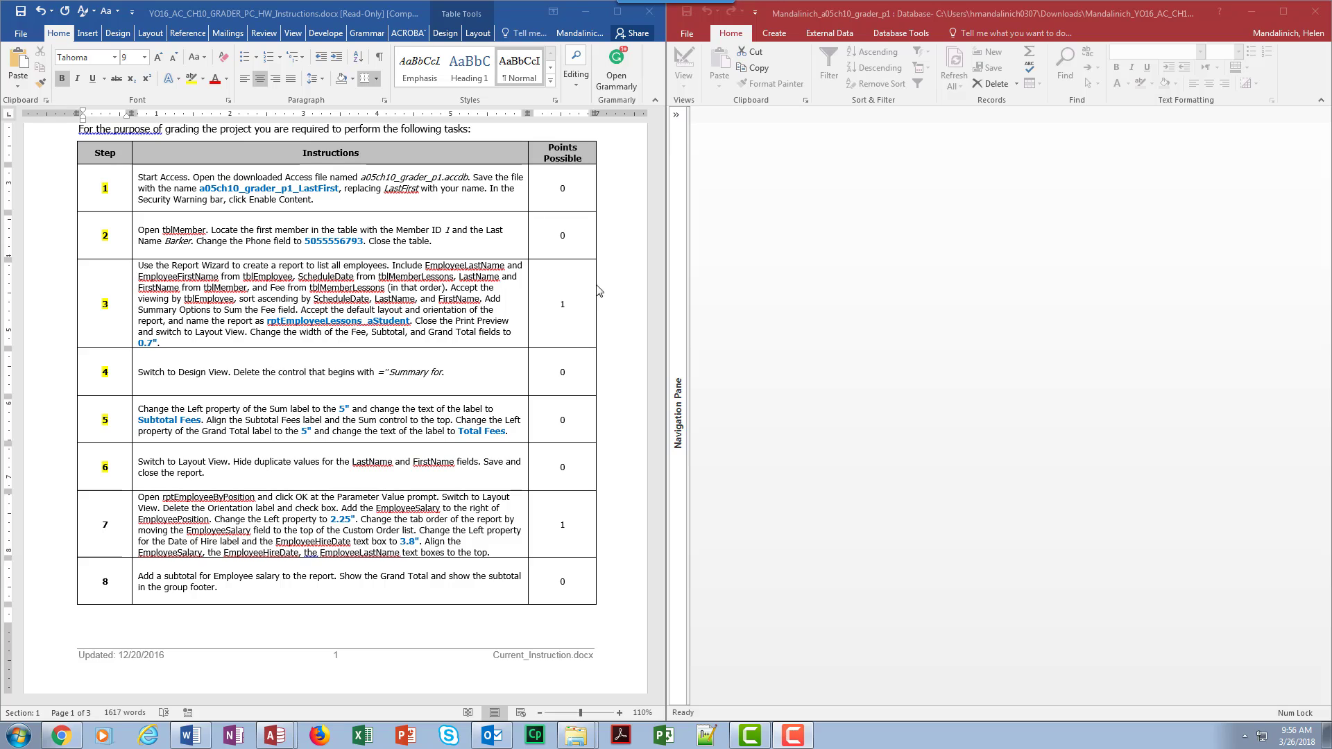
Step: Open rptEmployeesByPosition, accept the Orientation prompt, and collapse the Navigation Pane
left_click(678, 116)
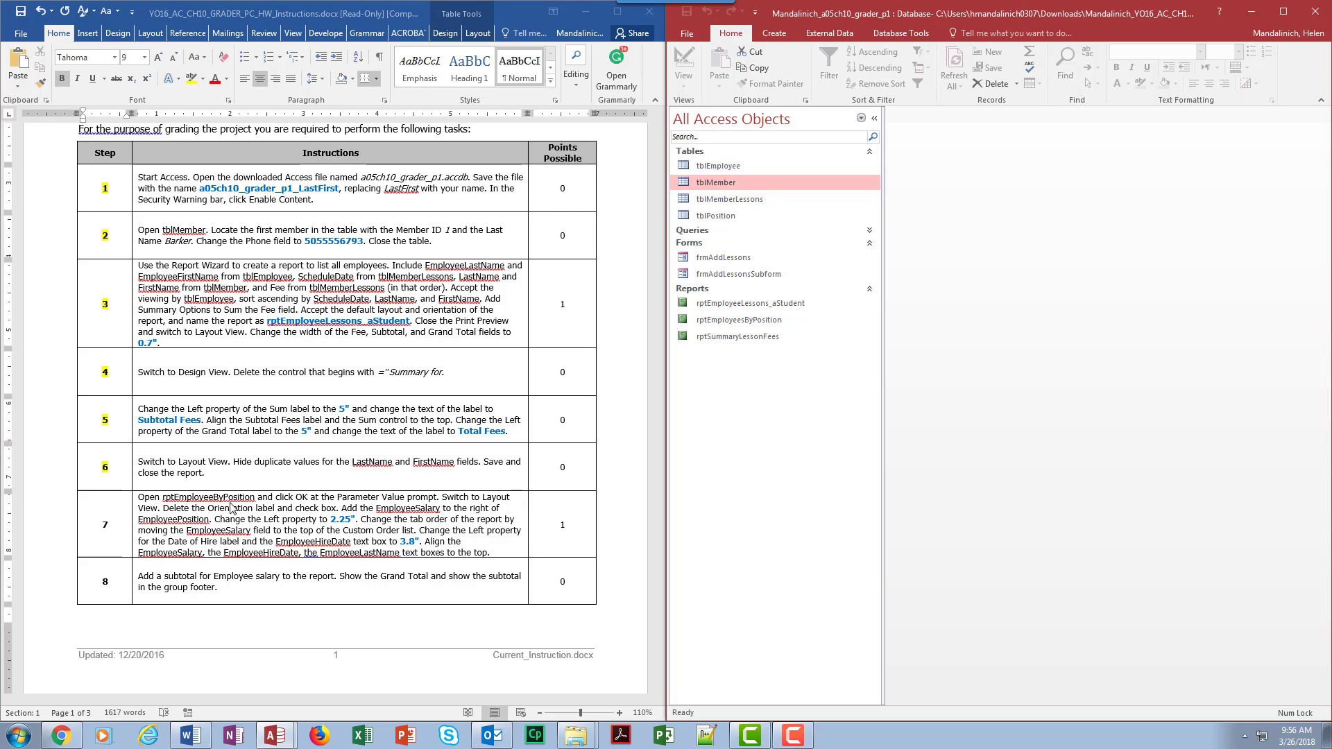
right_click(727, 325)
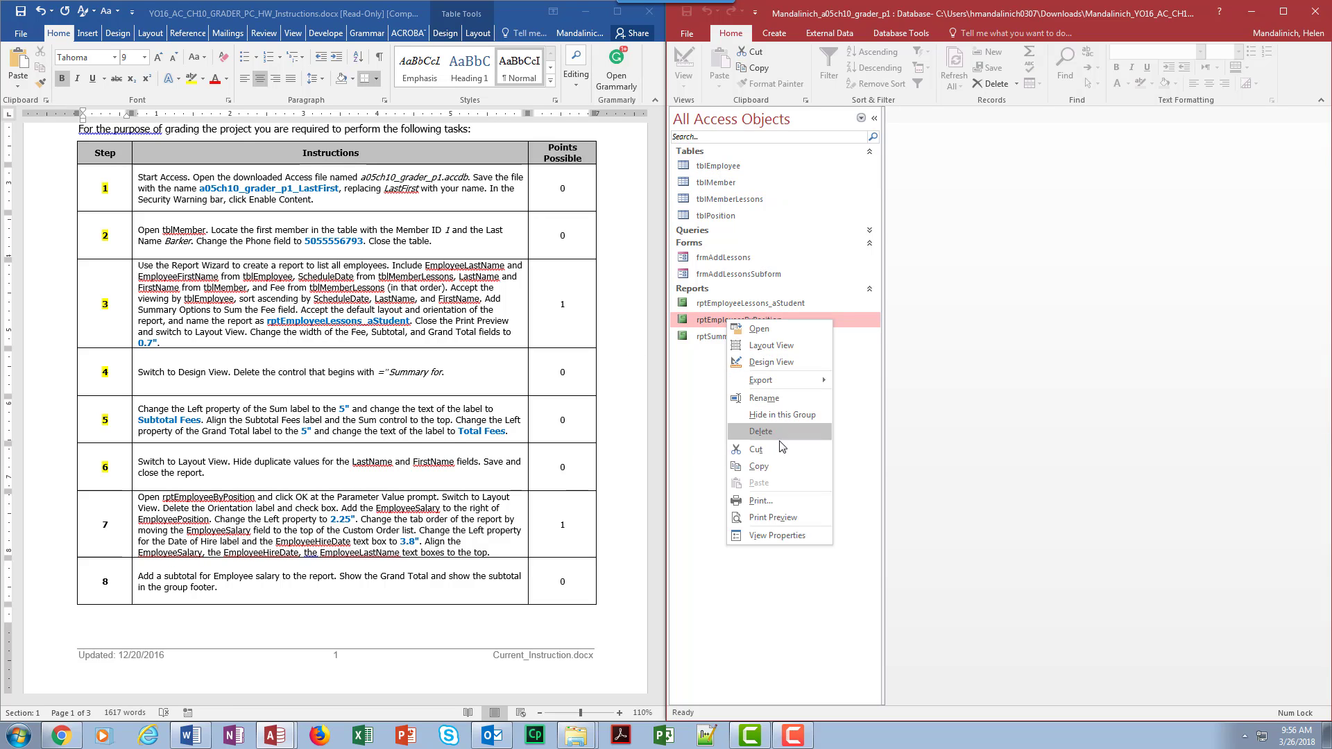
left_click(713, 323)
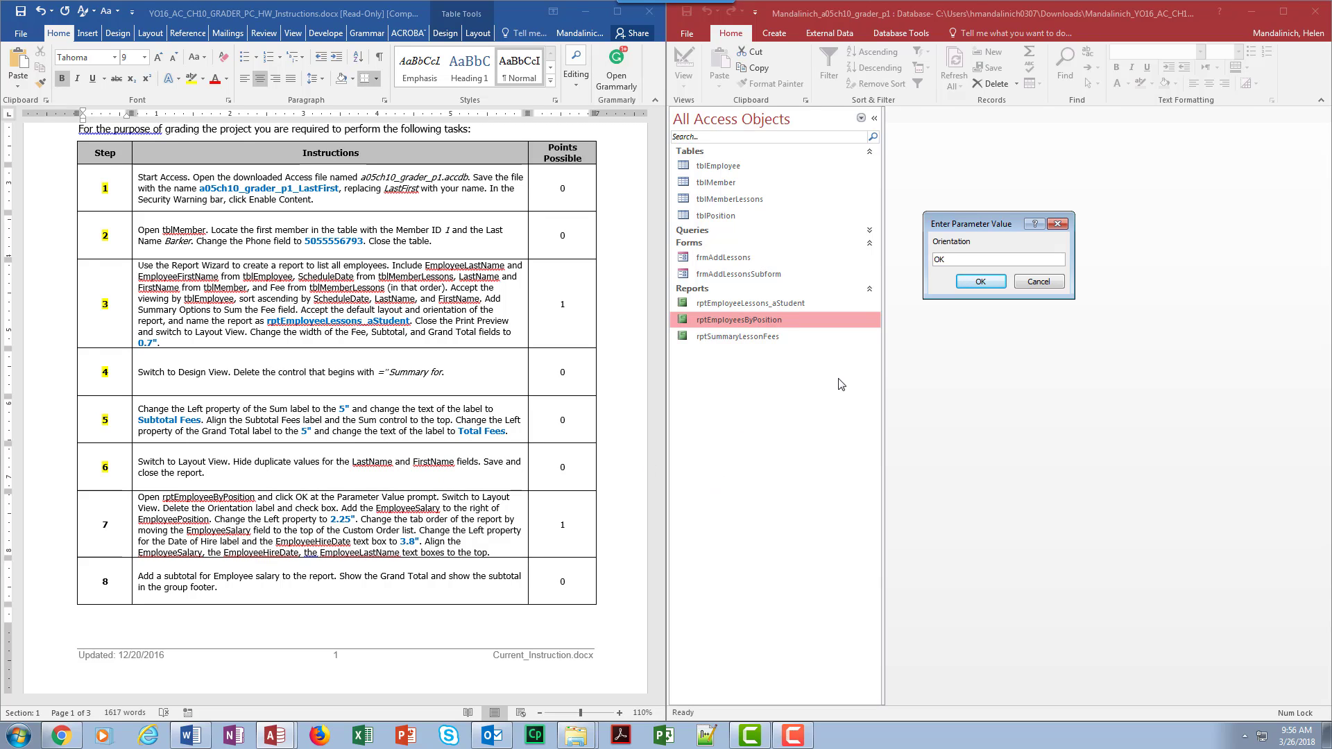
left_click(981, 281)
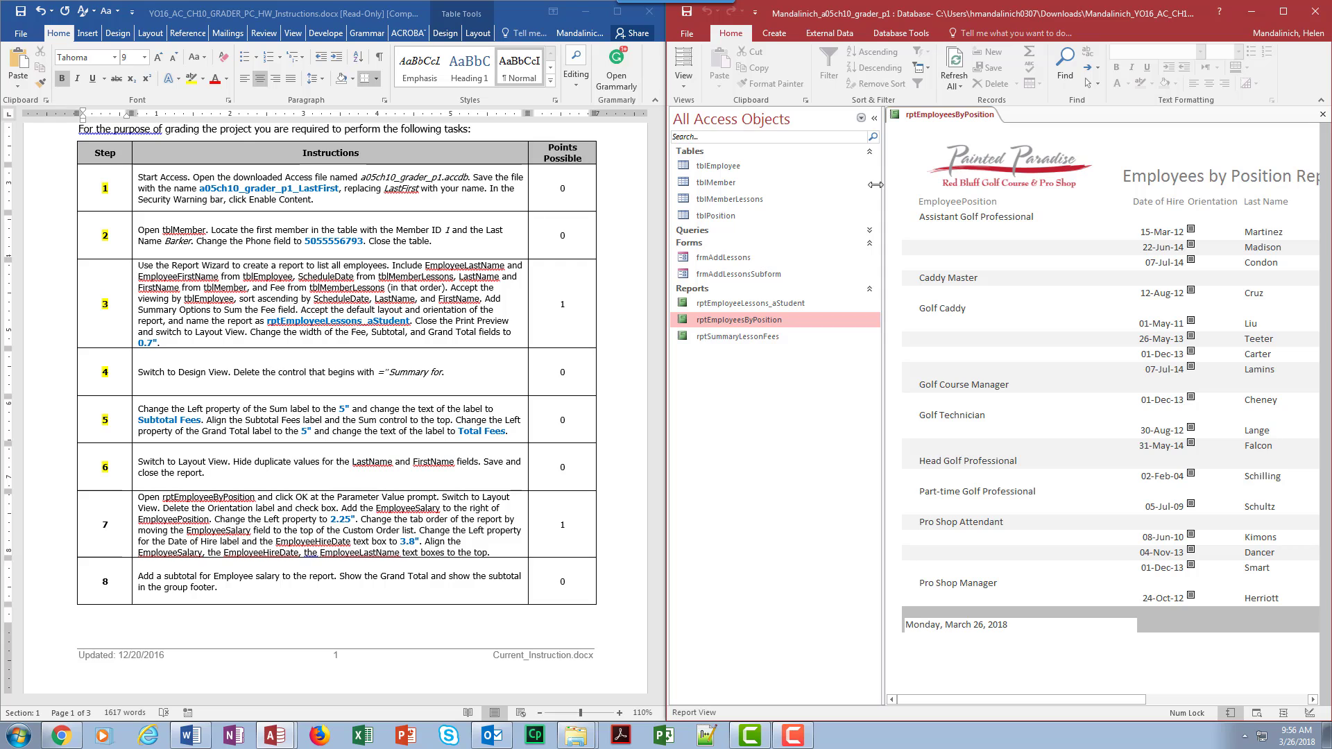
left_click(873, 120)
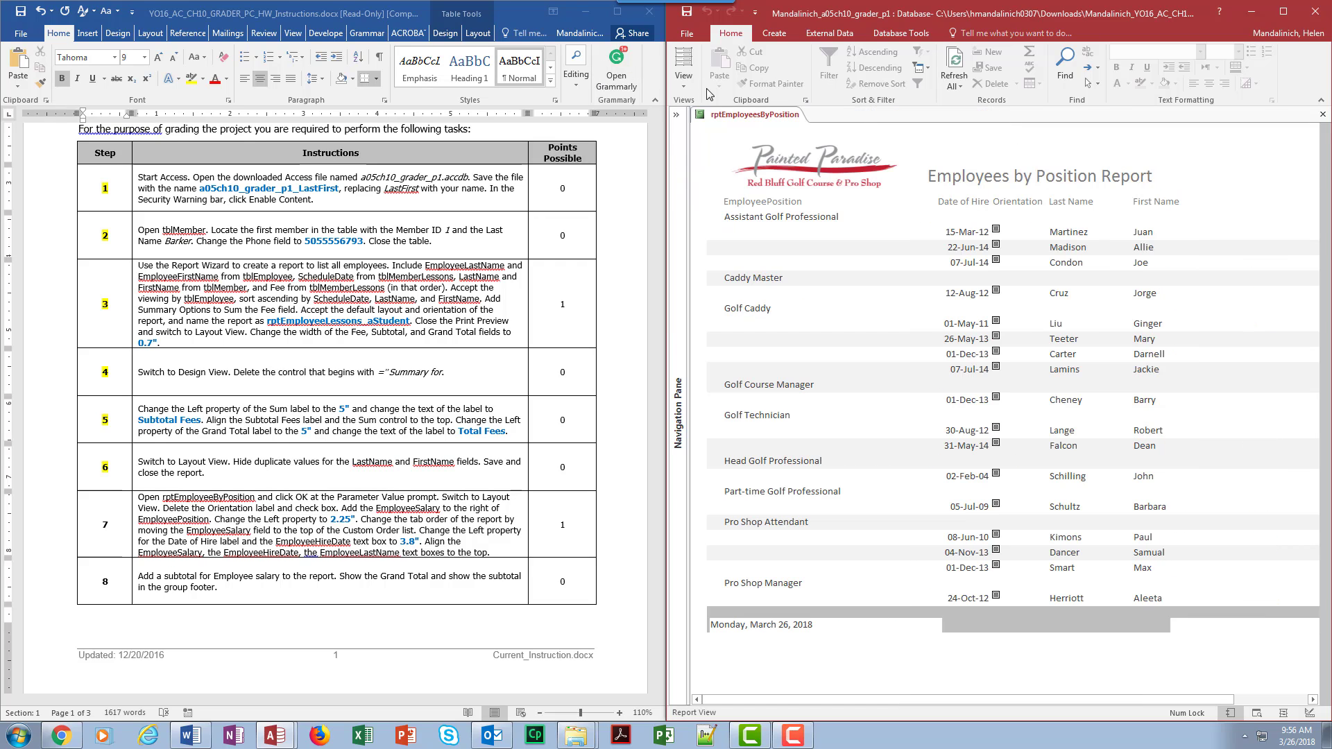
Step: Switch to Layout View and delete the Orientation label with its check box column
left_click(684, 78)
left_click(720, 177)
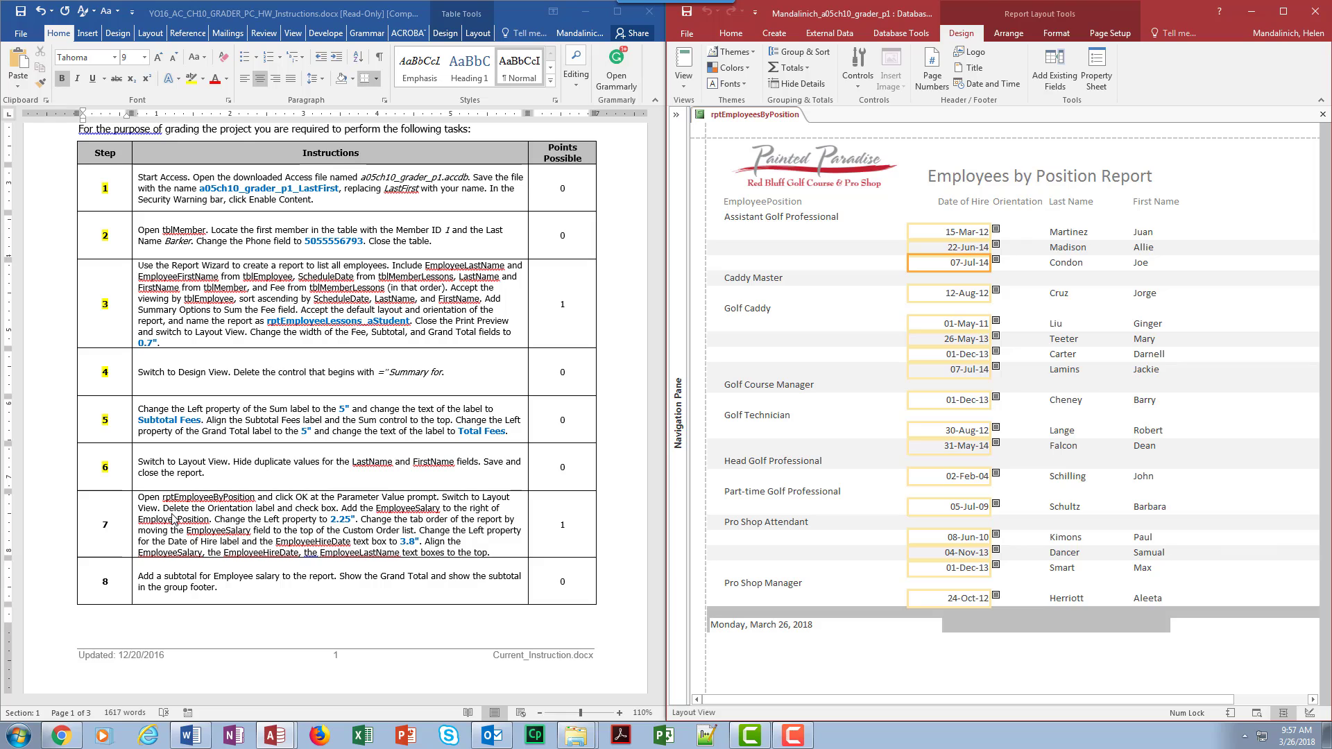
left_click(1016, 203)
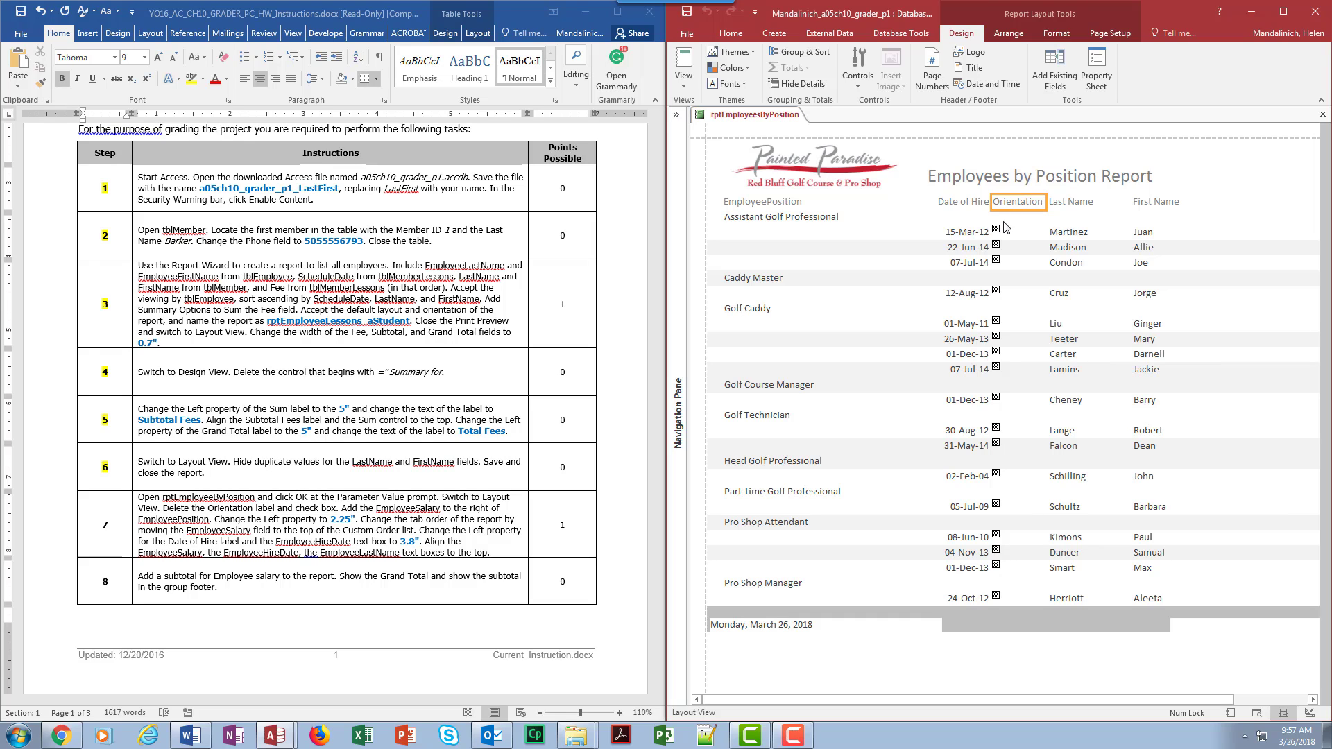
left_click(997, 230, "ctrl")
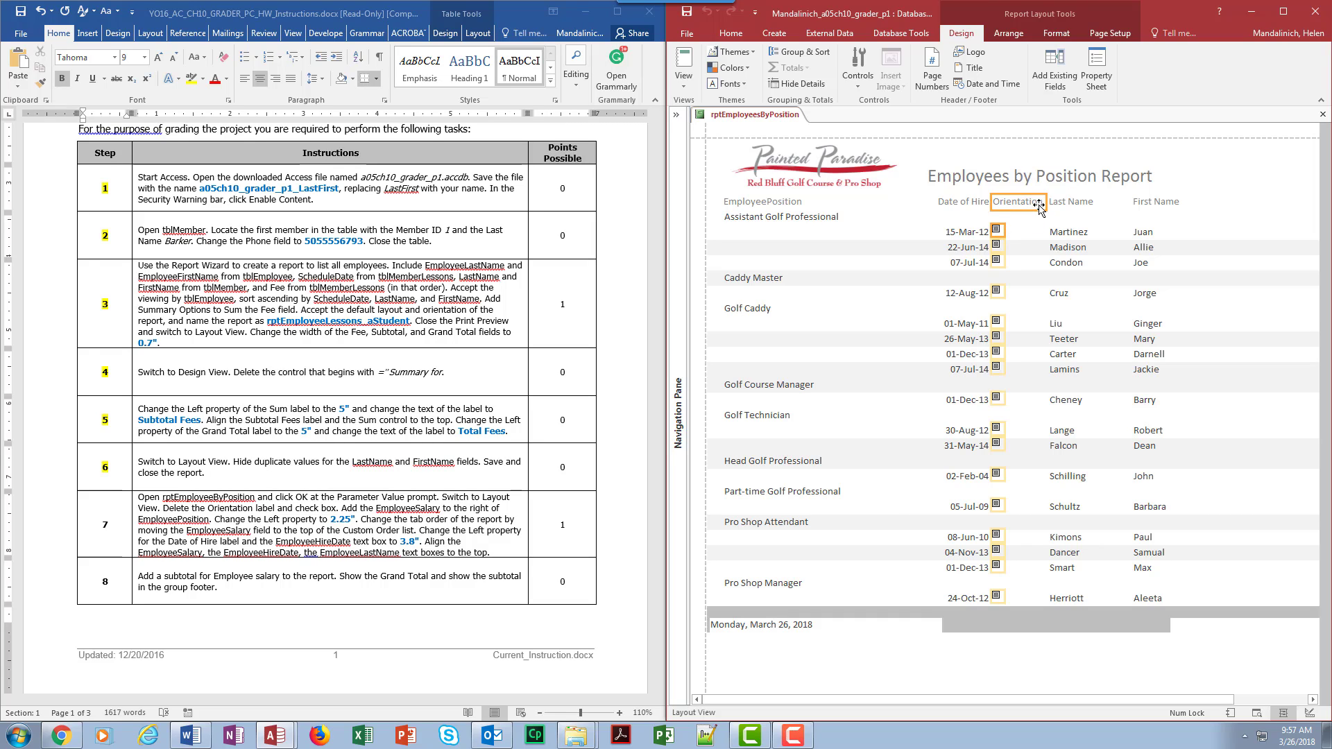
left_click(1026, 205)
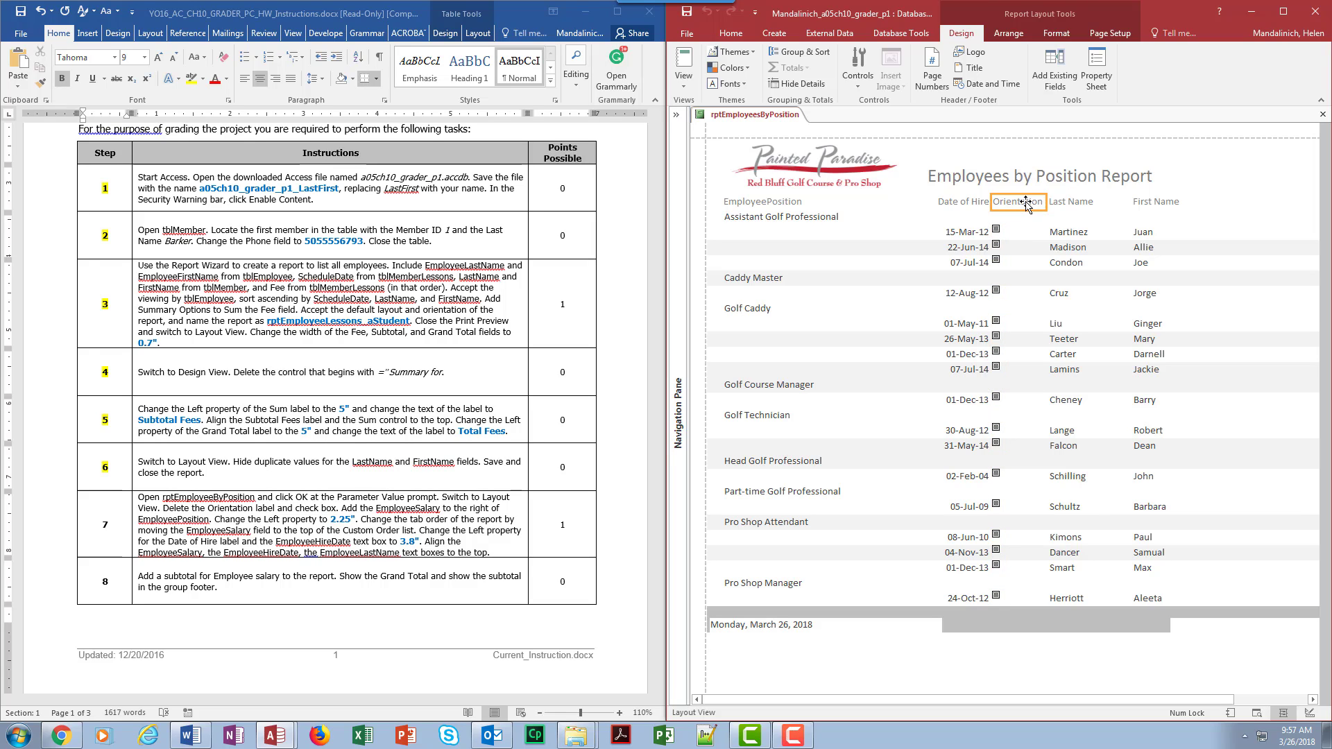
left_click(997, 230, "ctrl")
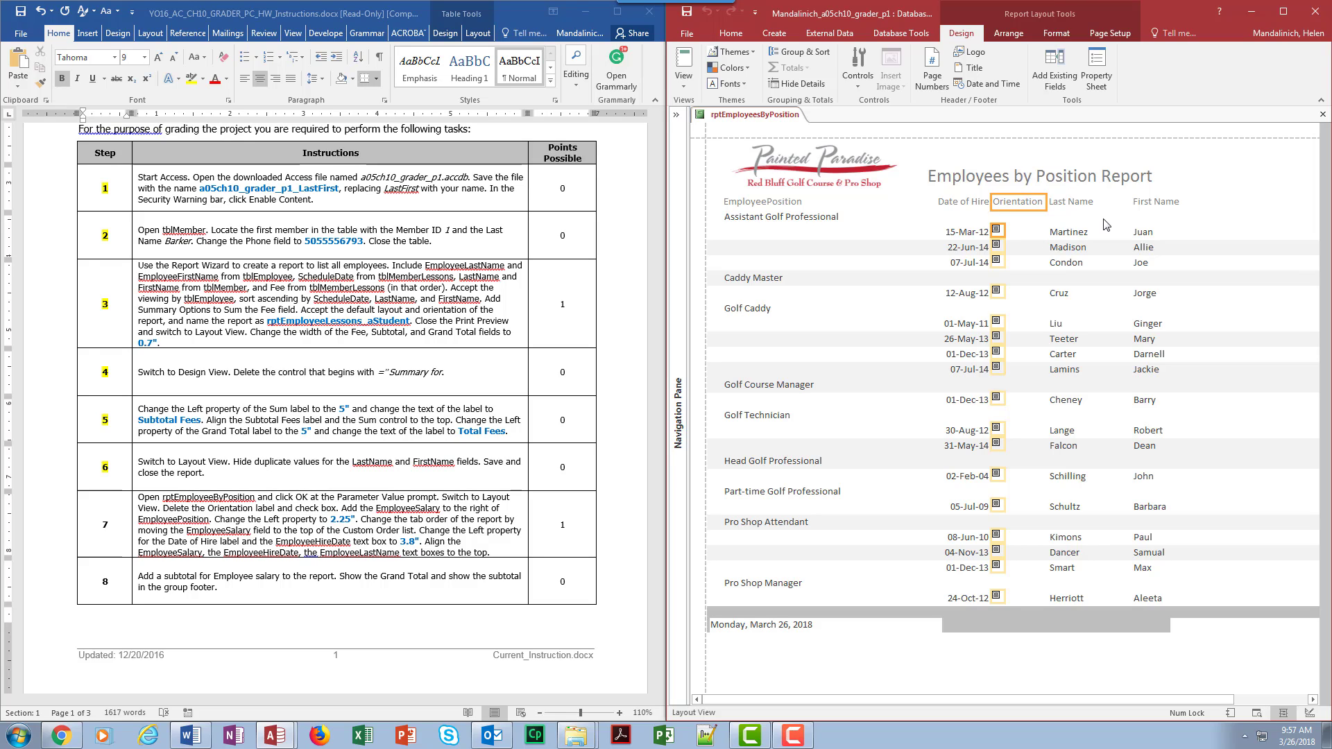
key("Delete")
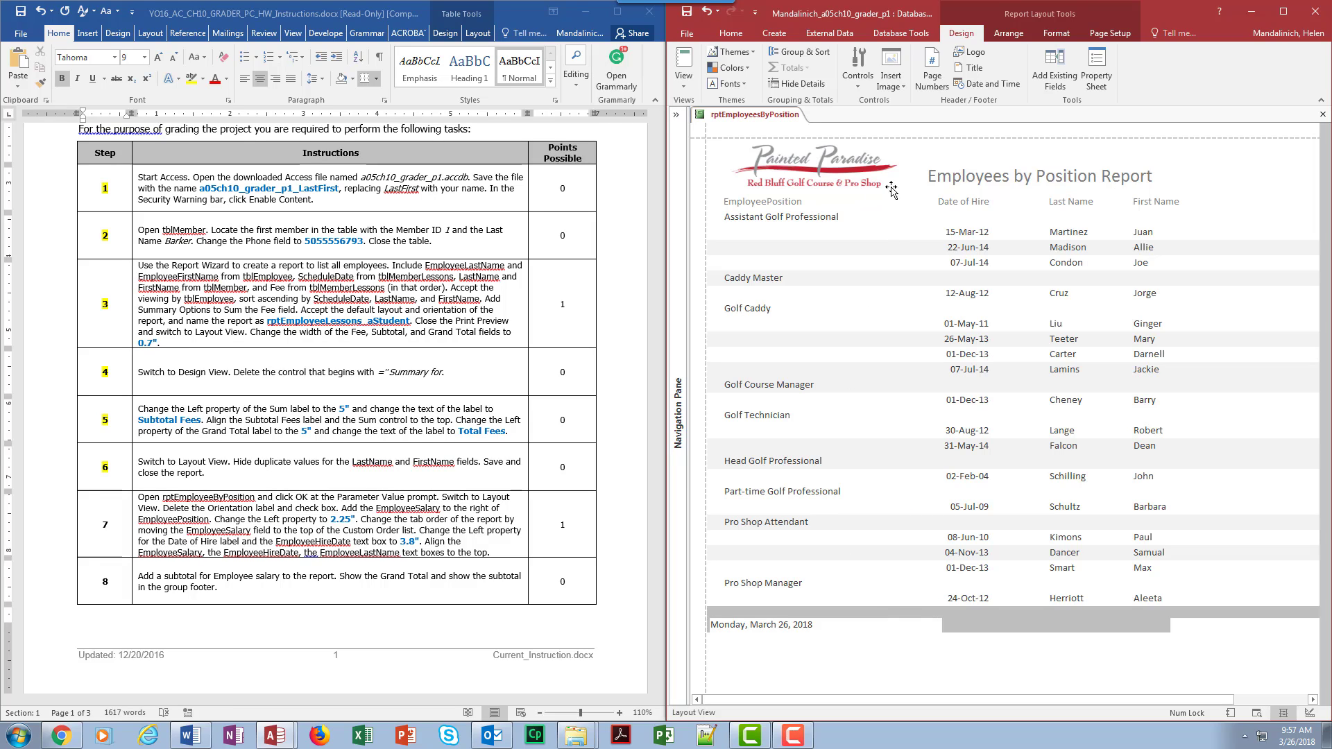
Step: Show the Field List and tile the Access and Word windows side by side
left_click(1058, 73)
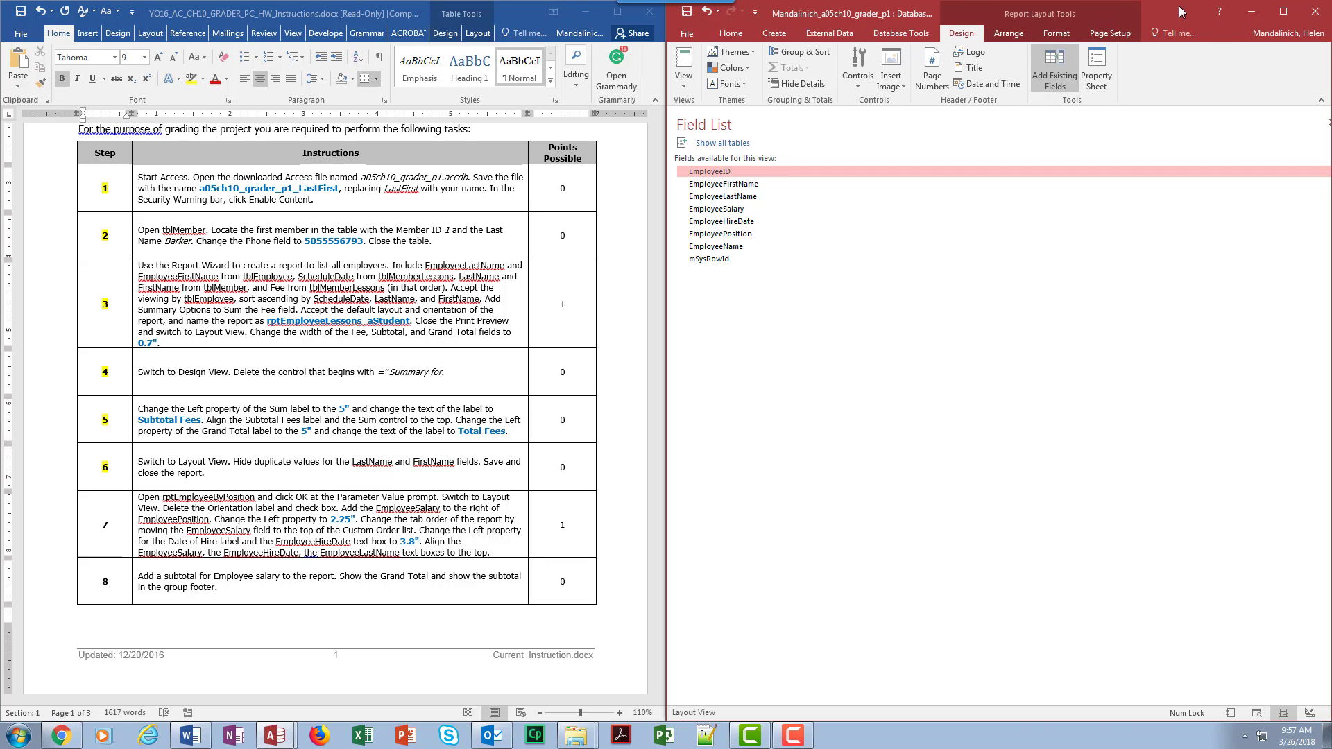
left_click_drag(1179, 5, 975, 7)
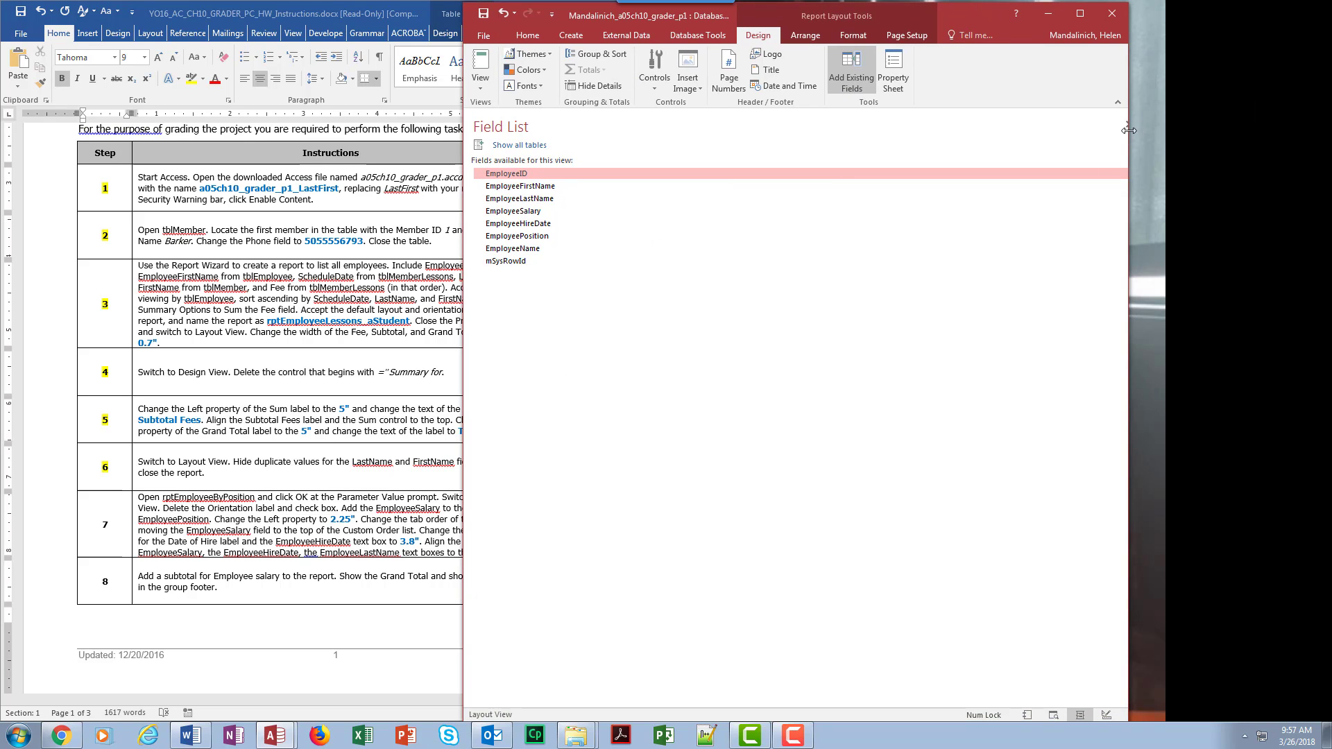
left_click_drag(1127, 129, 1261, 129)
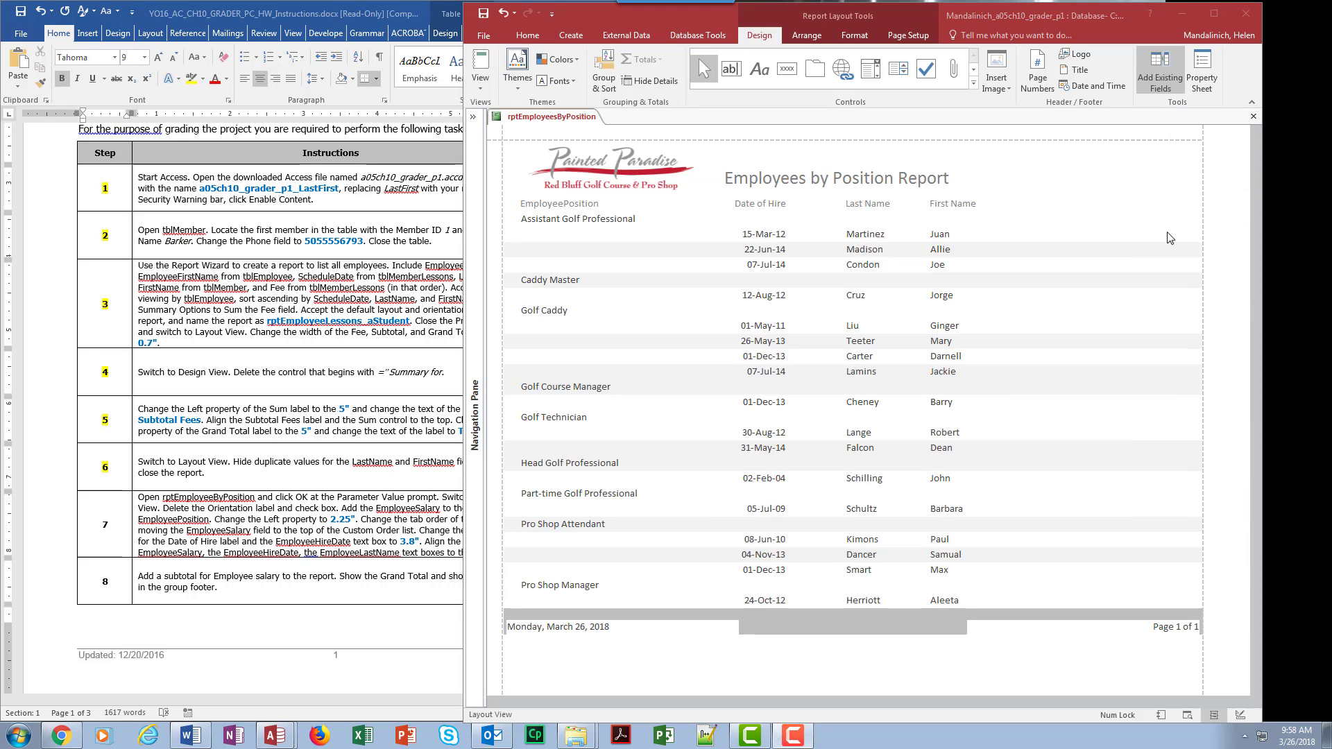
left_click(1151, 71)
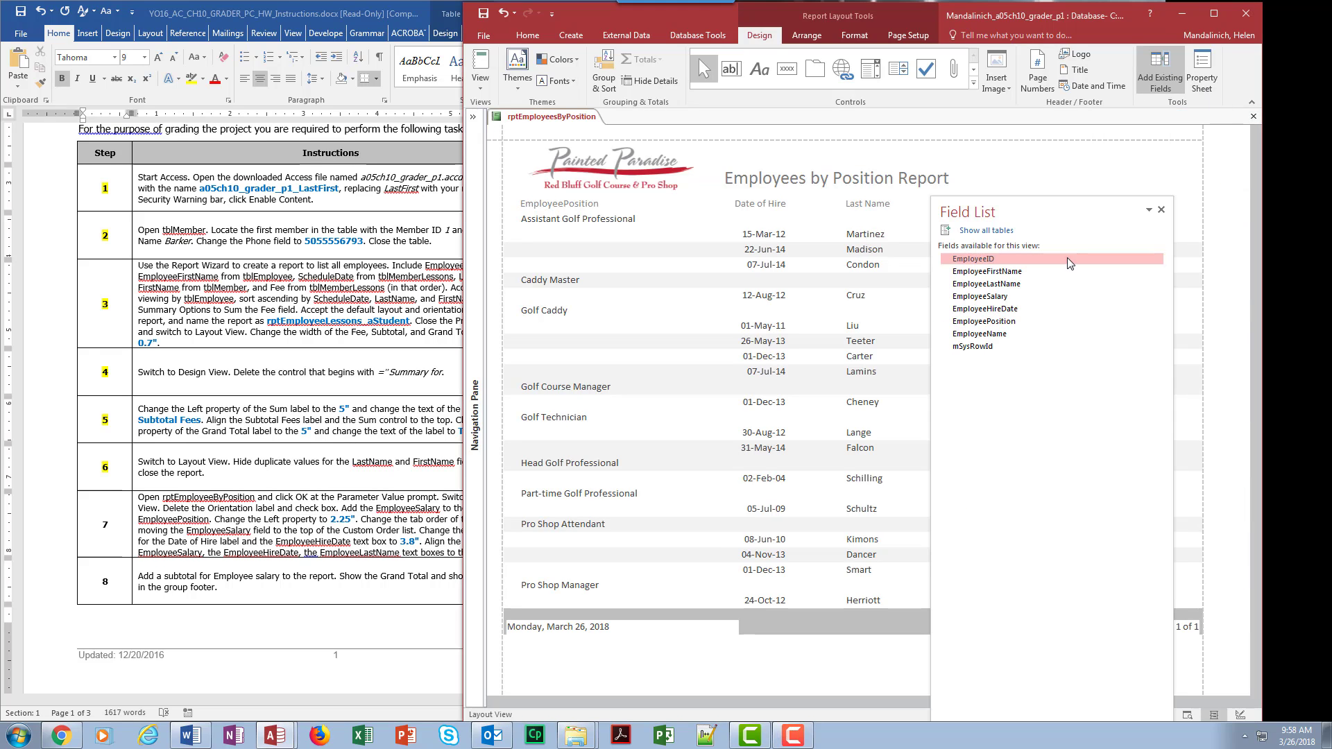
left_click_drag(1068, 215, 1027, 189)
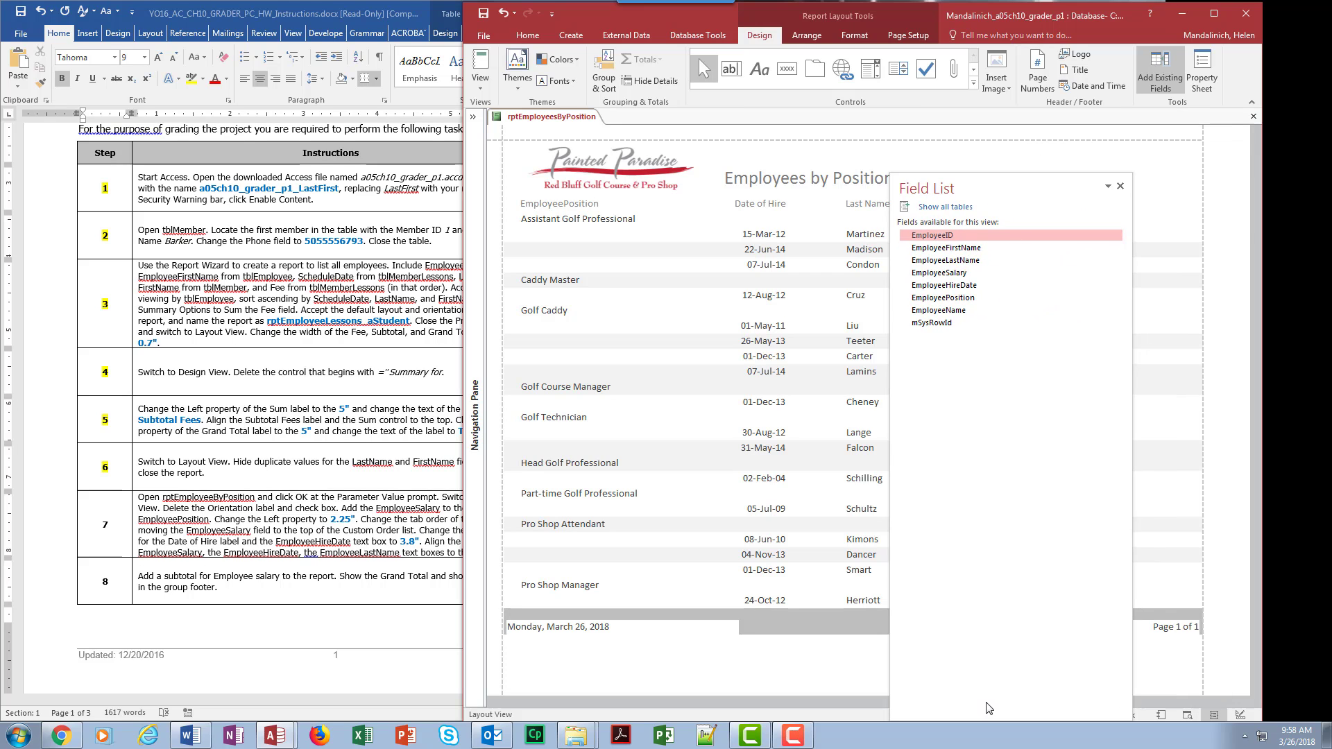
right_click(984, 738)
left_click(1016, 644)
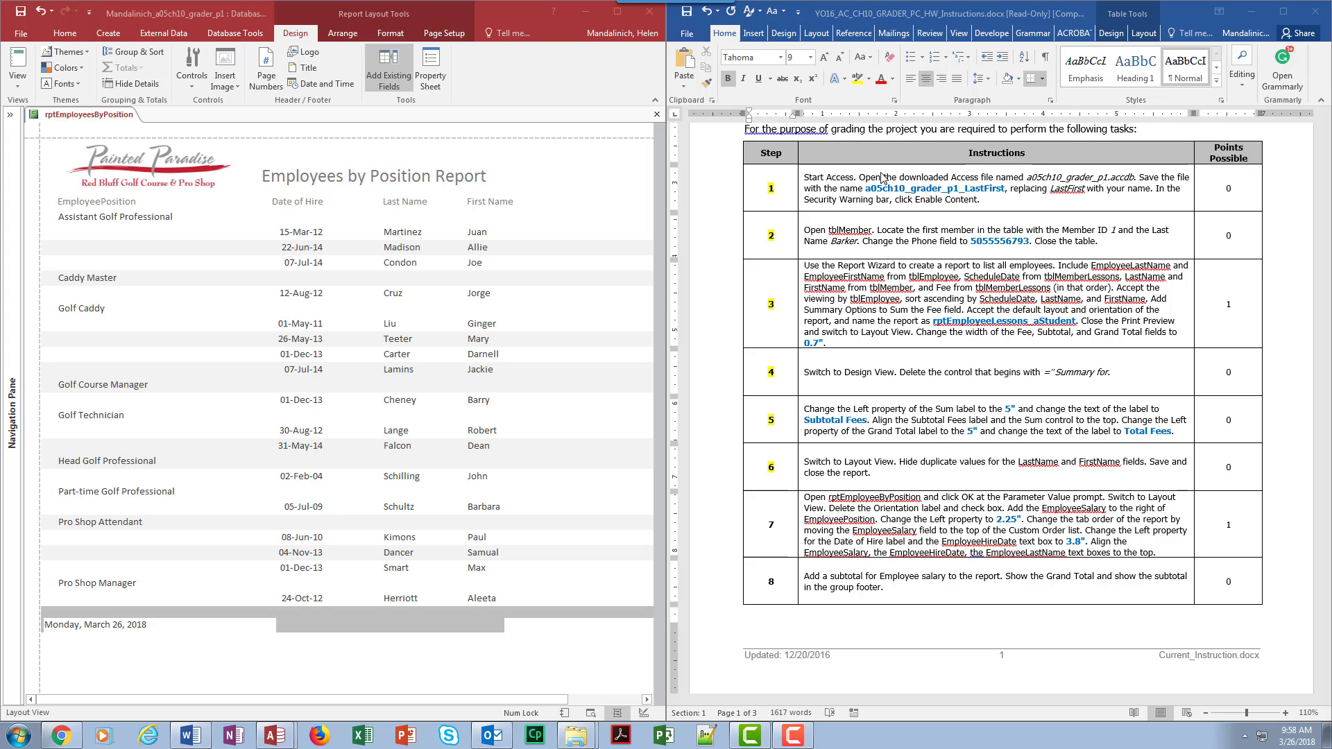
Step: Drag EmployeeSalary from the Field List onto the report
left_click(392, 85)
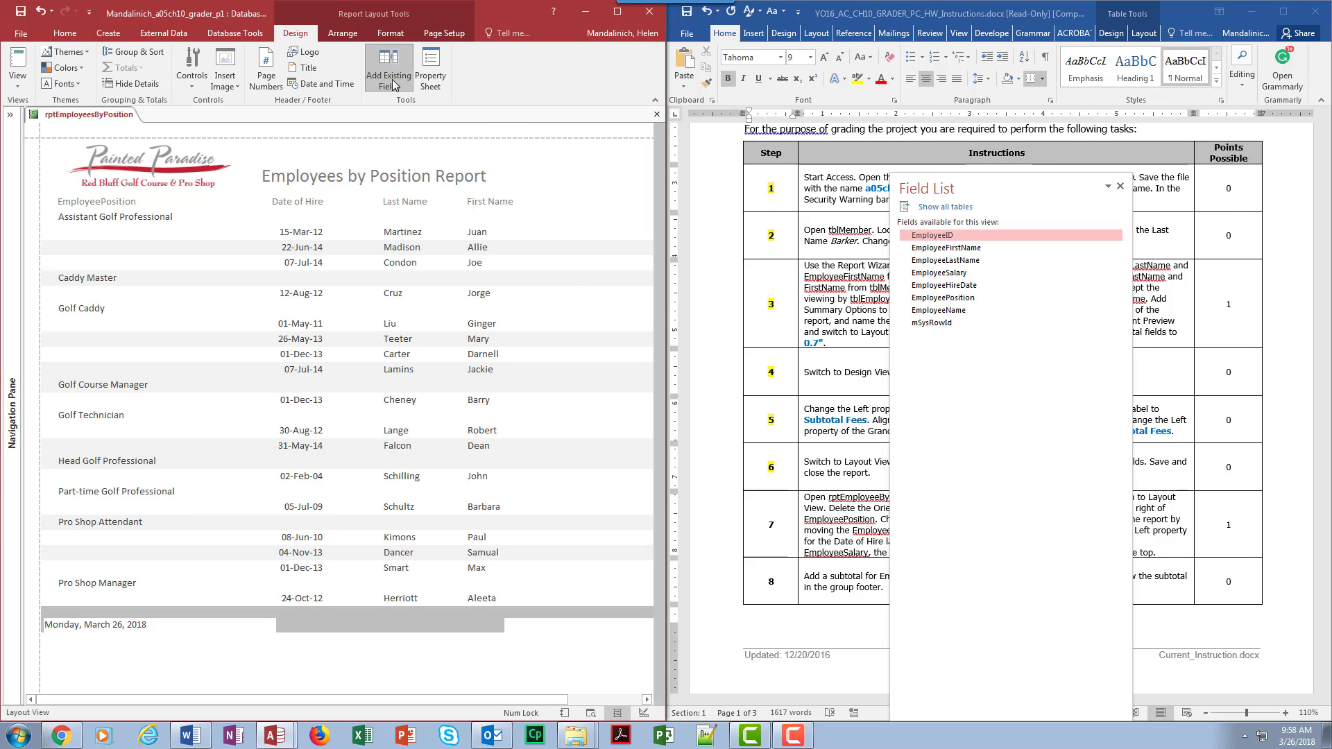
left_click(398, 79)
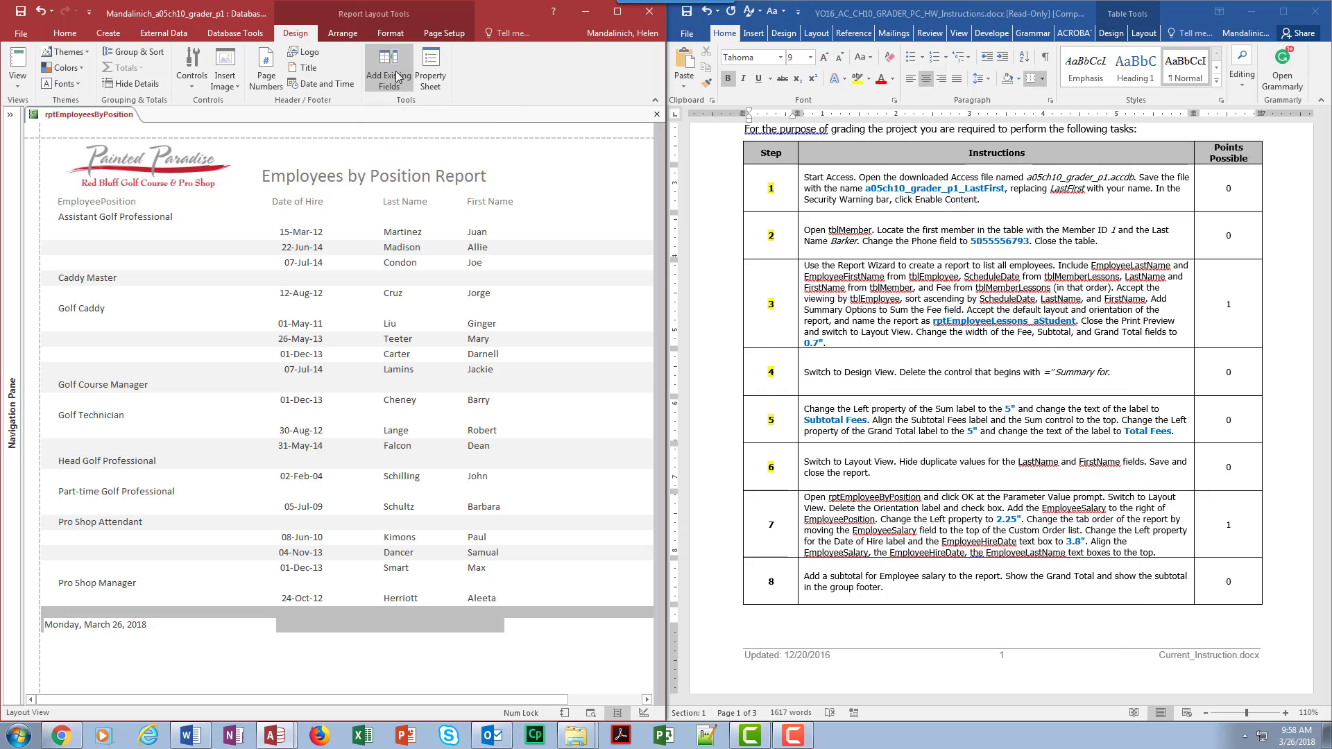
left_click(398, 79)
left_click_drag(1054, 180, 573, 176)
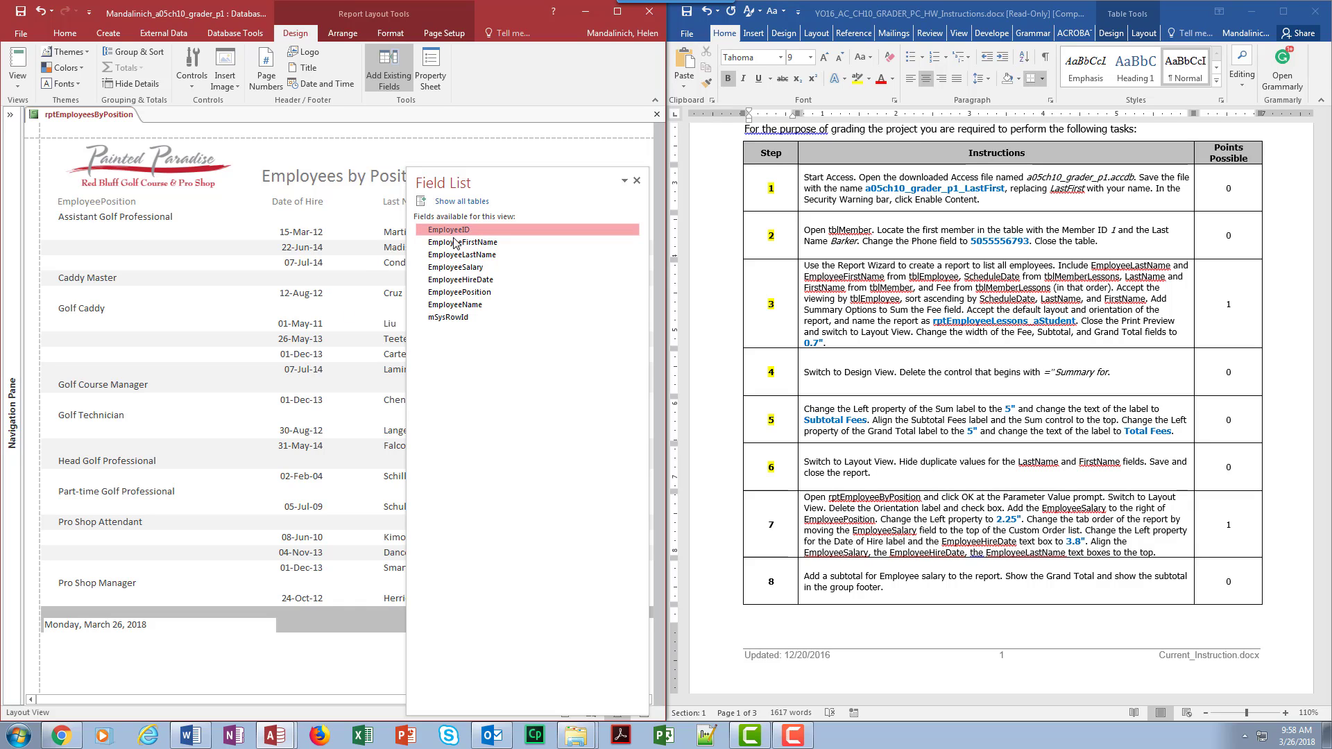
left_click_drag(468, 267, 193, 221)
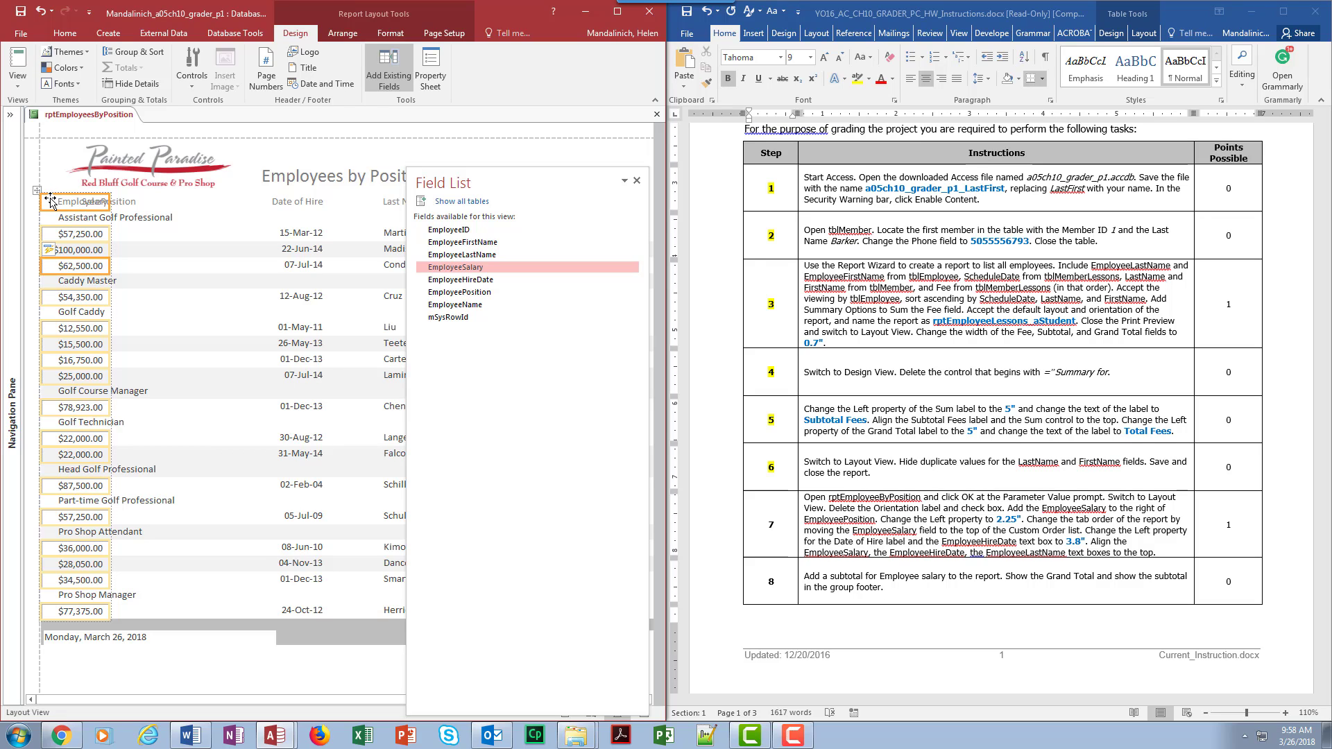
Step: Move the Salary column right of EmployeePosition and nudge it right with the arrow keys
left_click_drag(50, 201, 182, 203)
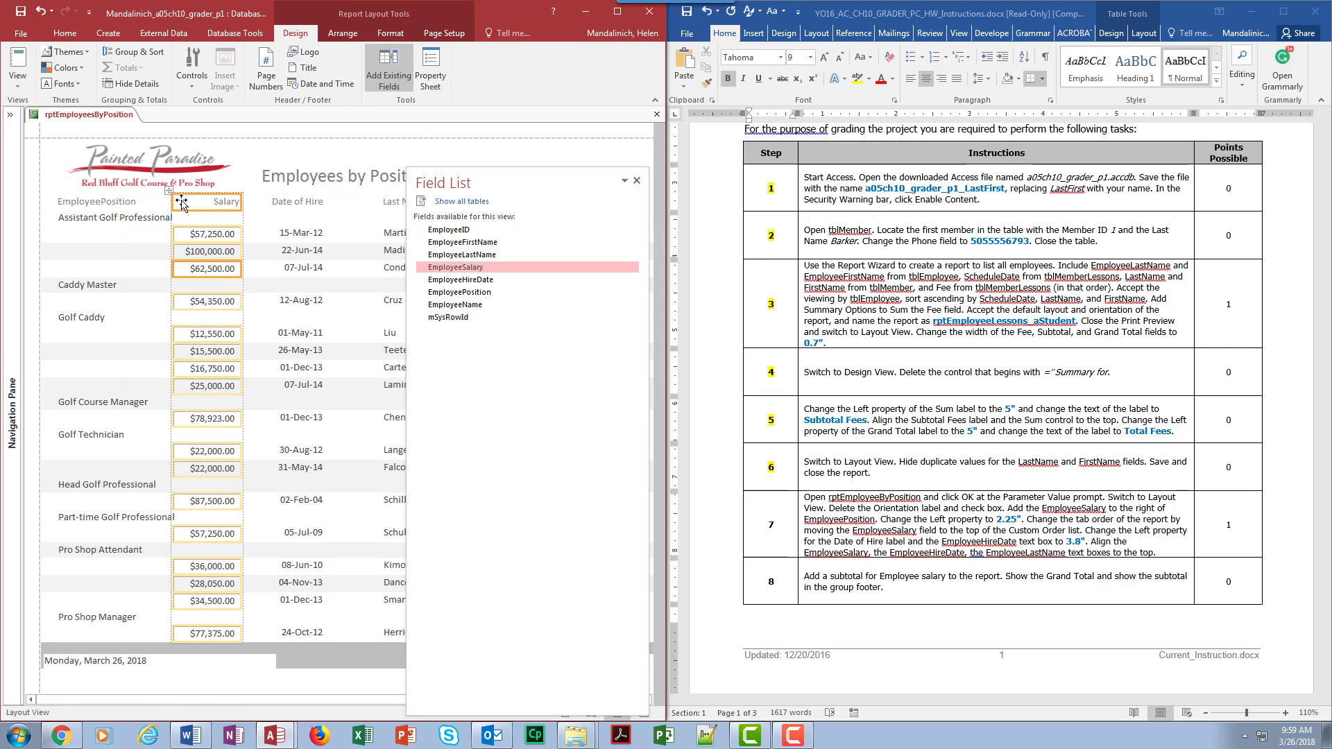
key("Right")
key("Right")
key("Right")
key("Right")
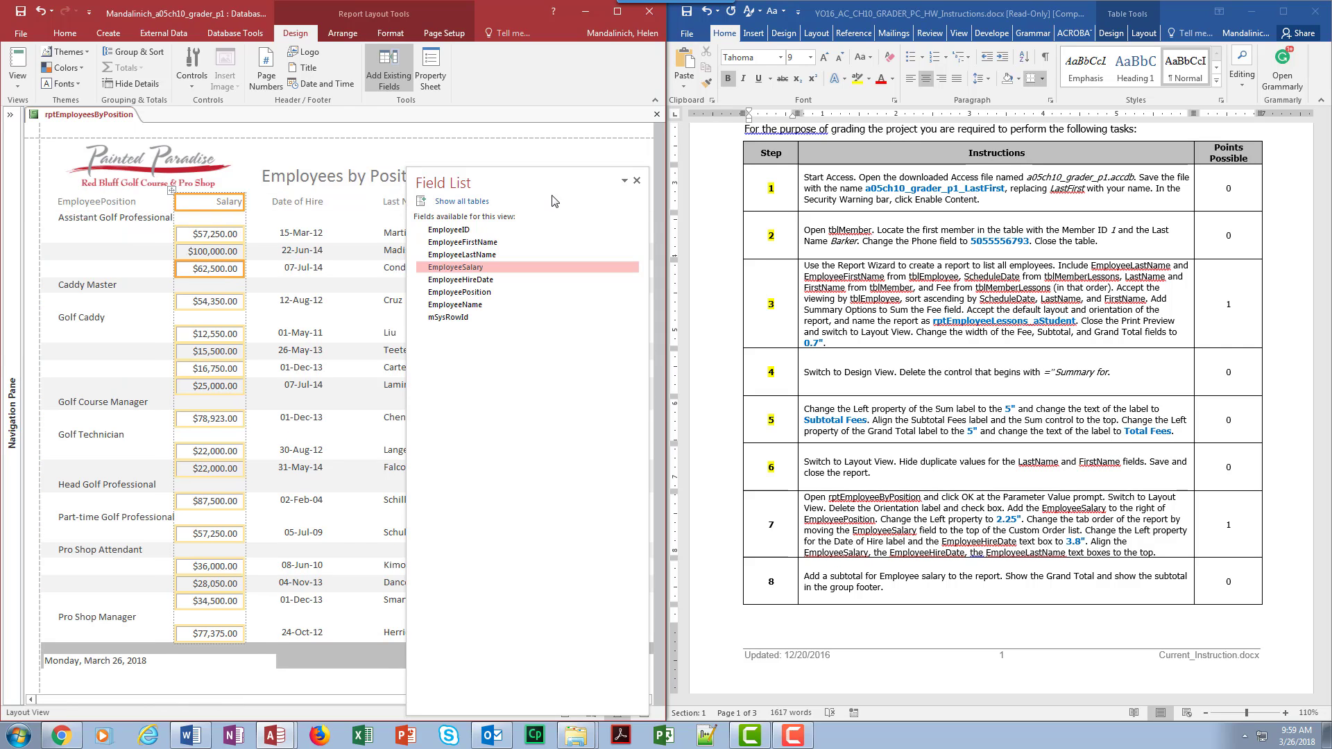
key("Left")
key("Left")
key("Left")
key("Right")
key("Right")
key("Right")
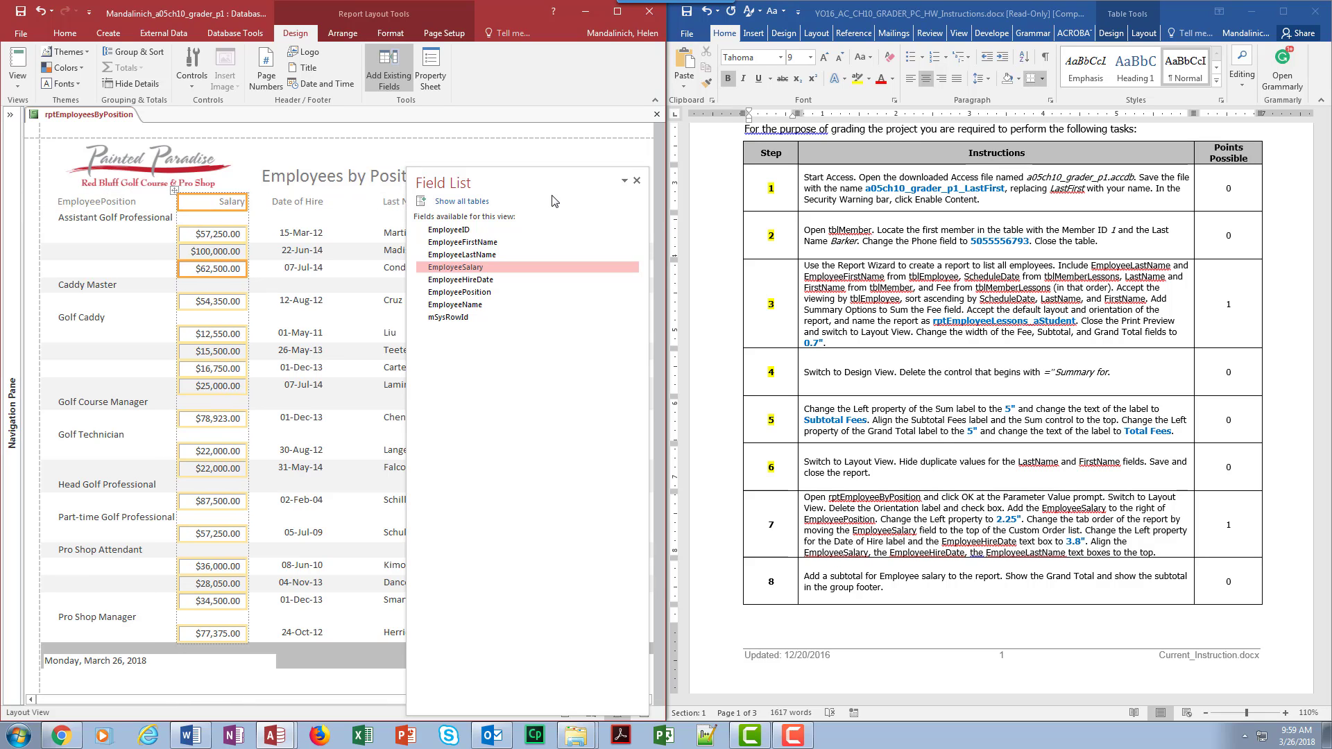
key("Right")
key("Right")
key("Right")
key("Right")
key("Right")
key("Right")
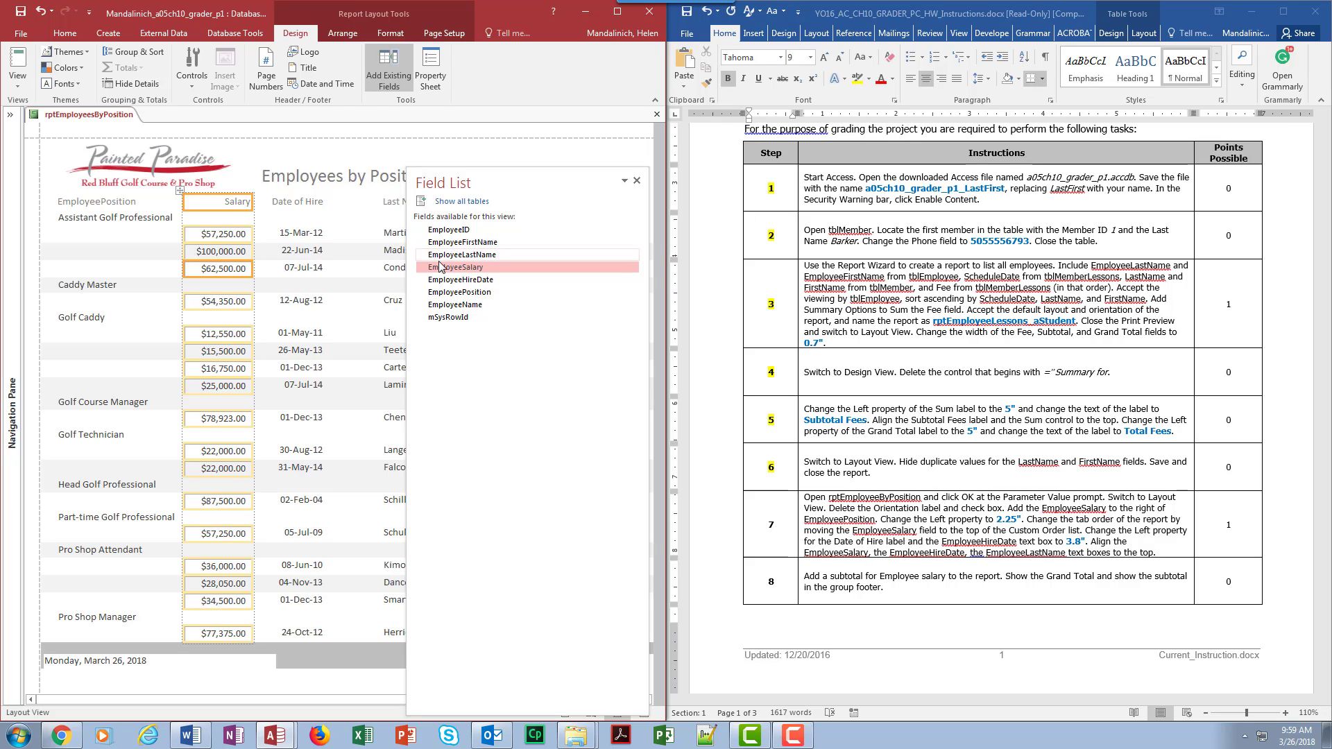
Step: Set the Salary controls' Left property to 2.25 inches in the Property Sheet
left_click(430, 69)
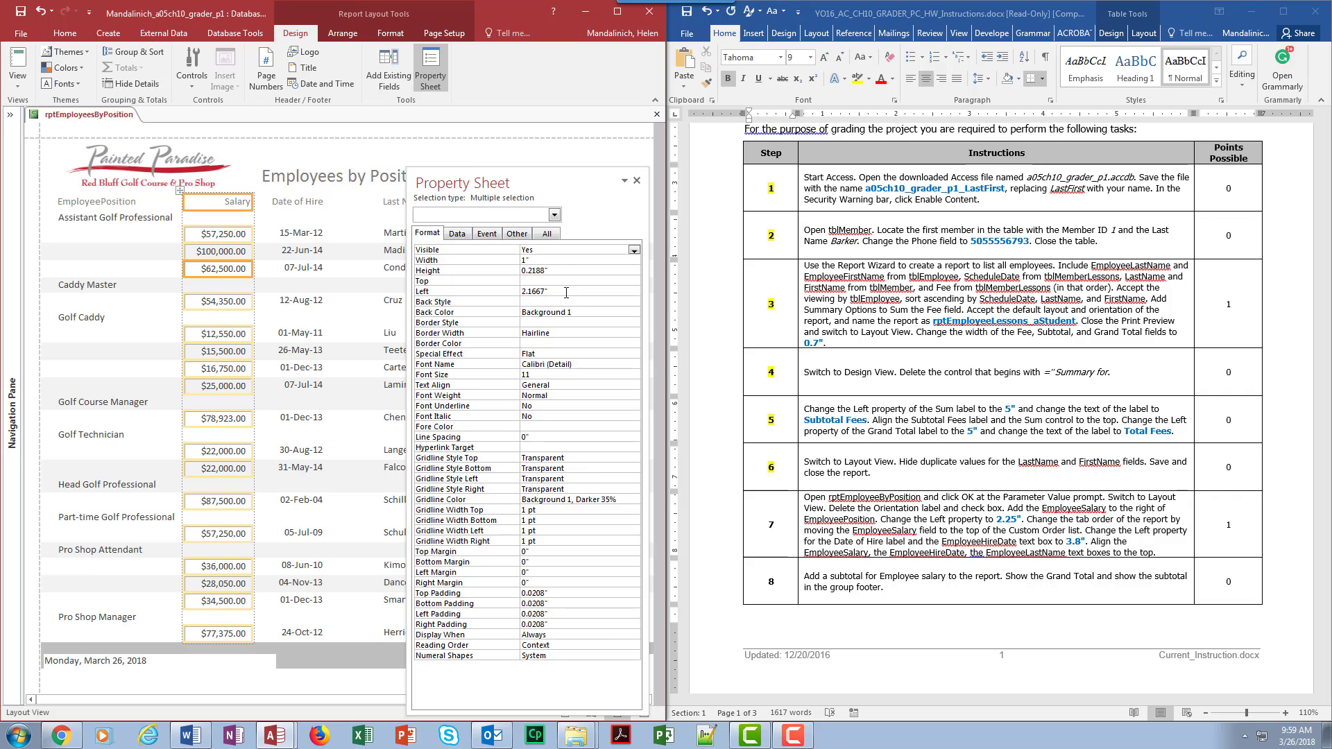
left_click(460, 292)
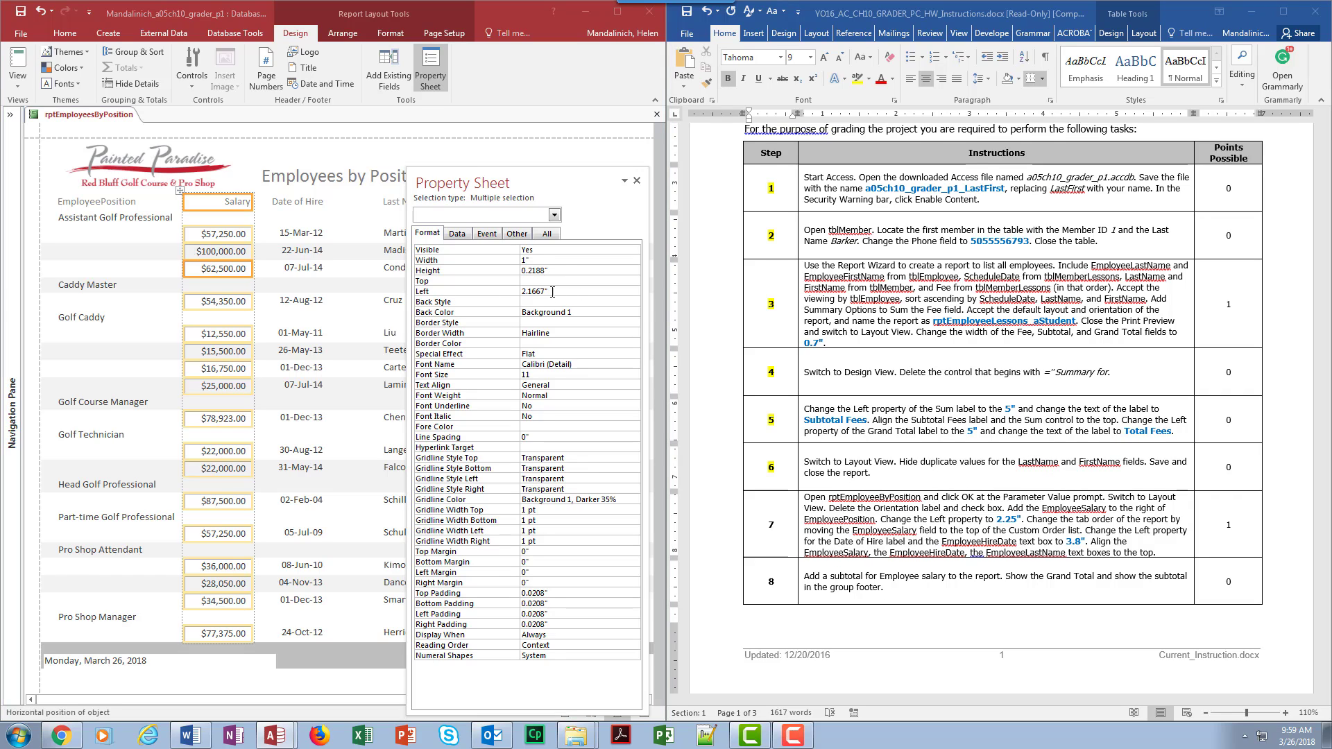
type("2.25")
left_click(534, 335)
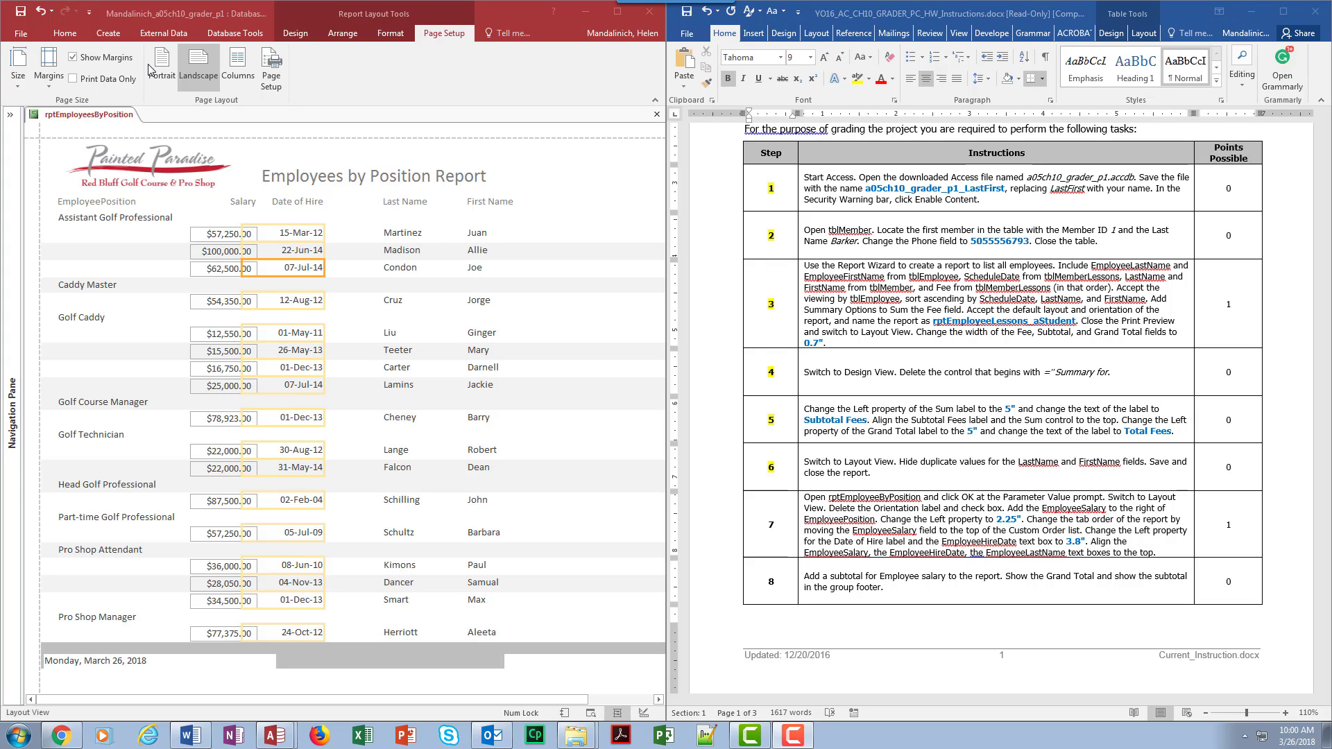
Step: Switch rptEmployeesByPosition from Layout View to Design View
left_click(292, 36)
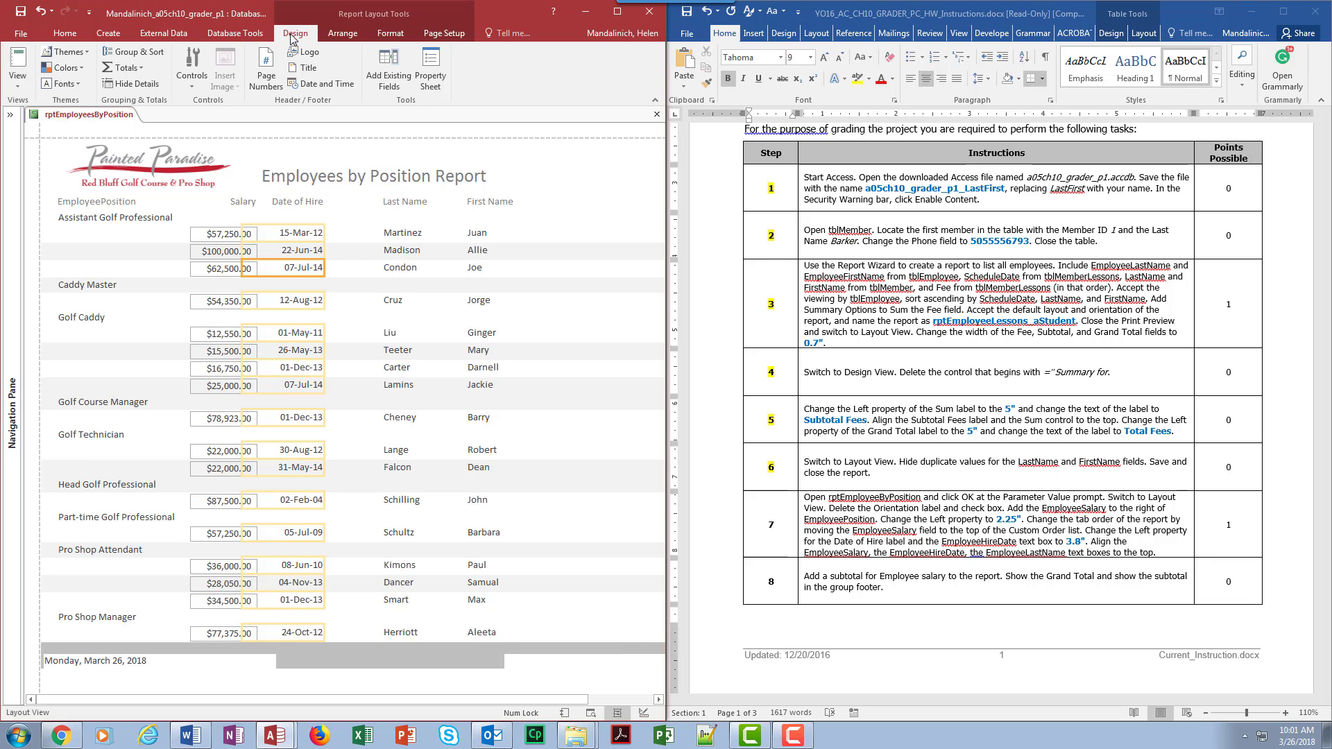
left_click(17, 76)
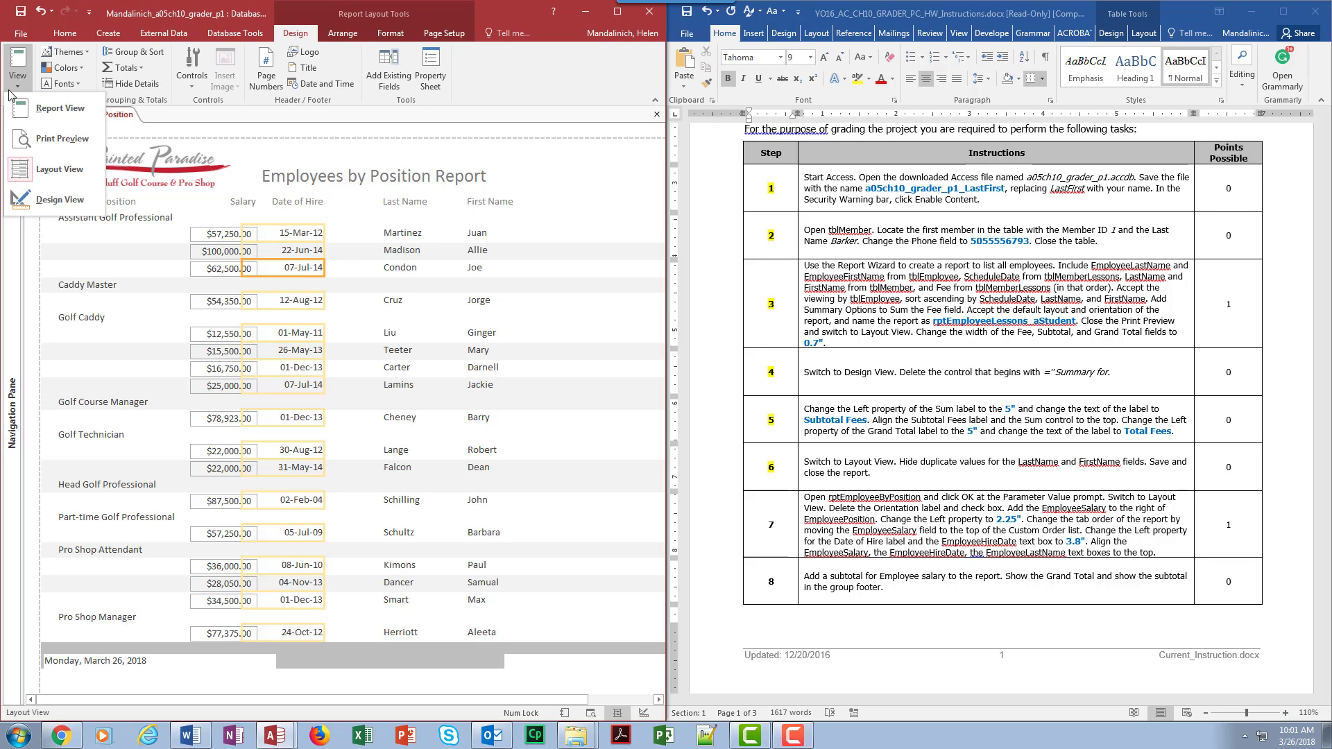
left_click(41, 200)
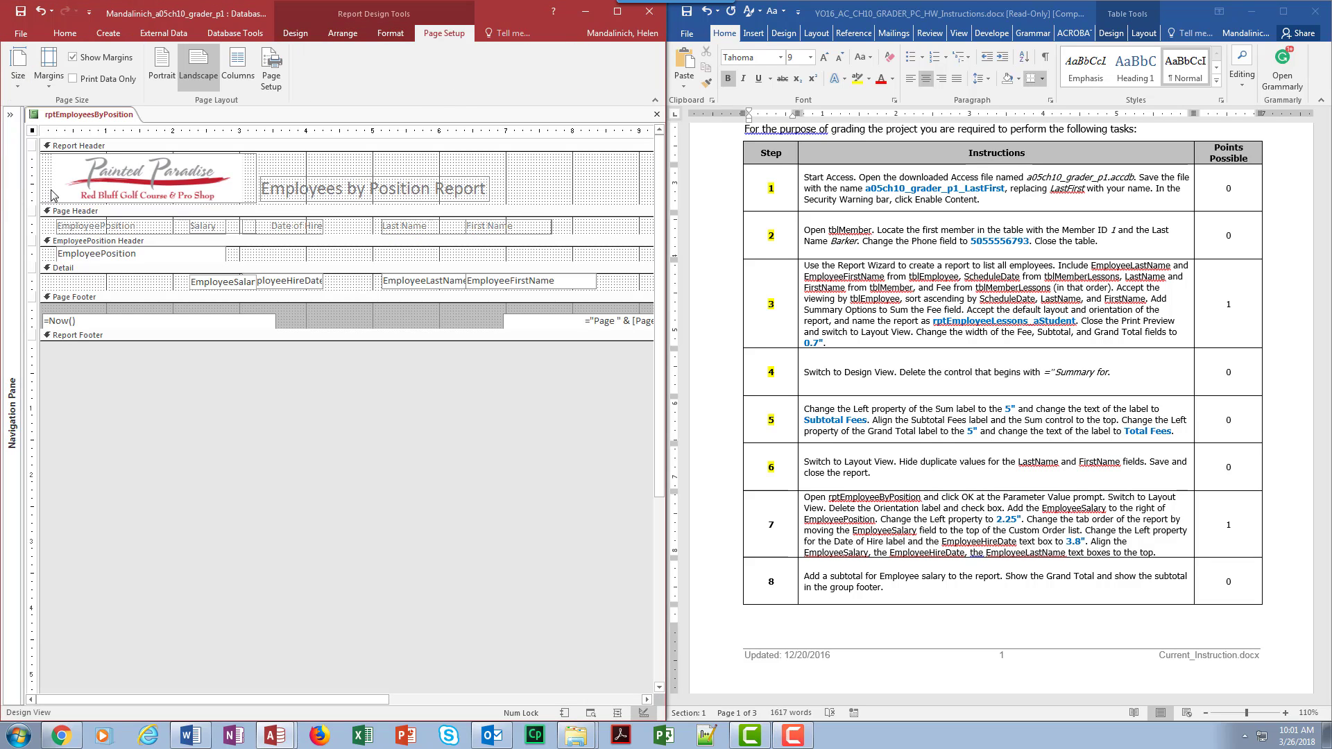
left_click(296, 34)
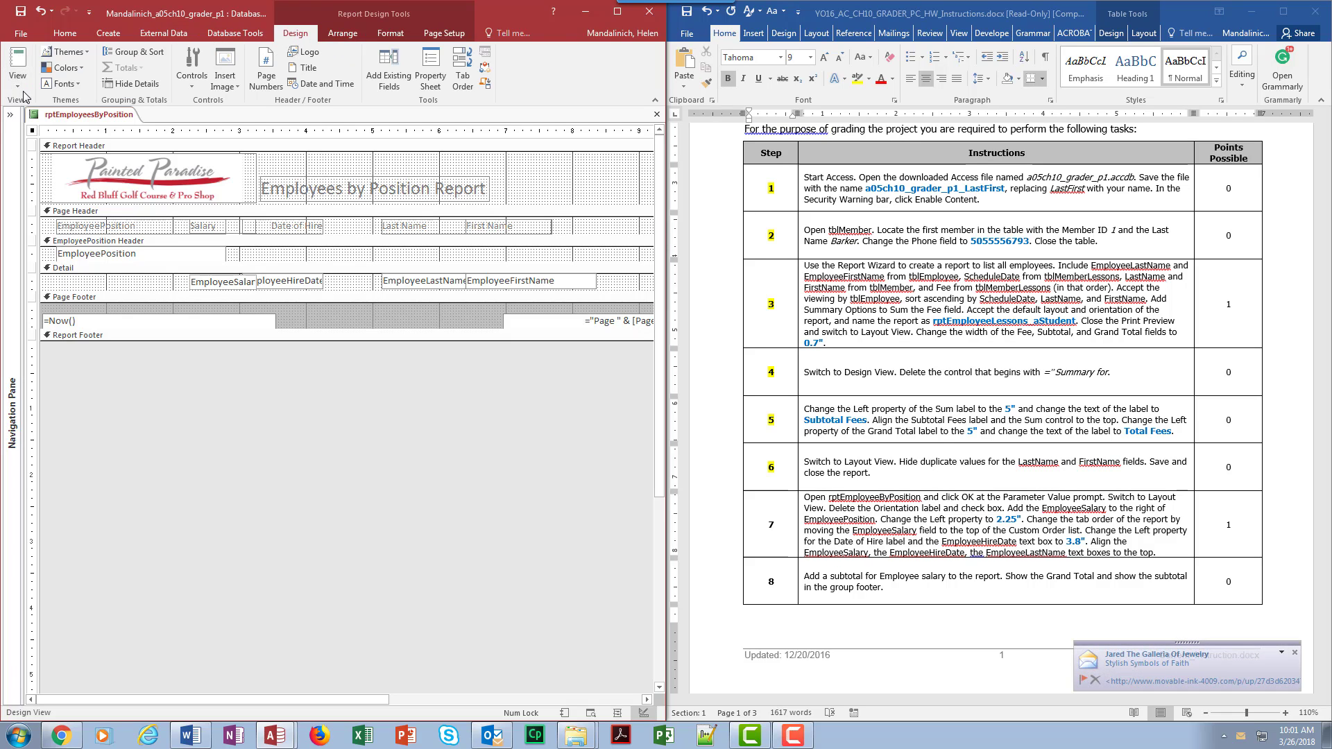
Step: Move EmployeeSalary to the top of the Detail section's custom tab order and apply it
left_click(466, 80)
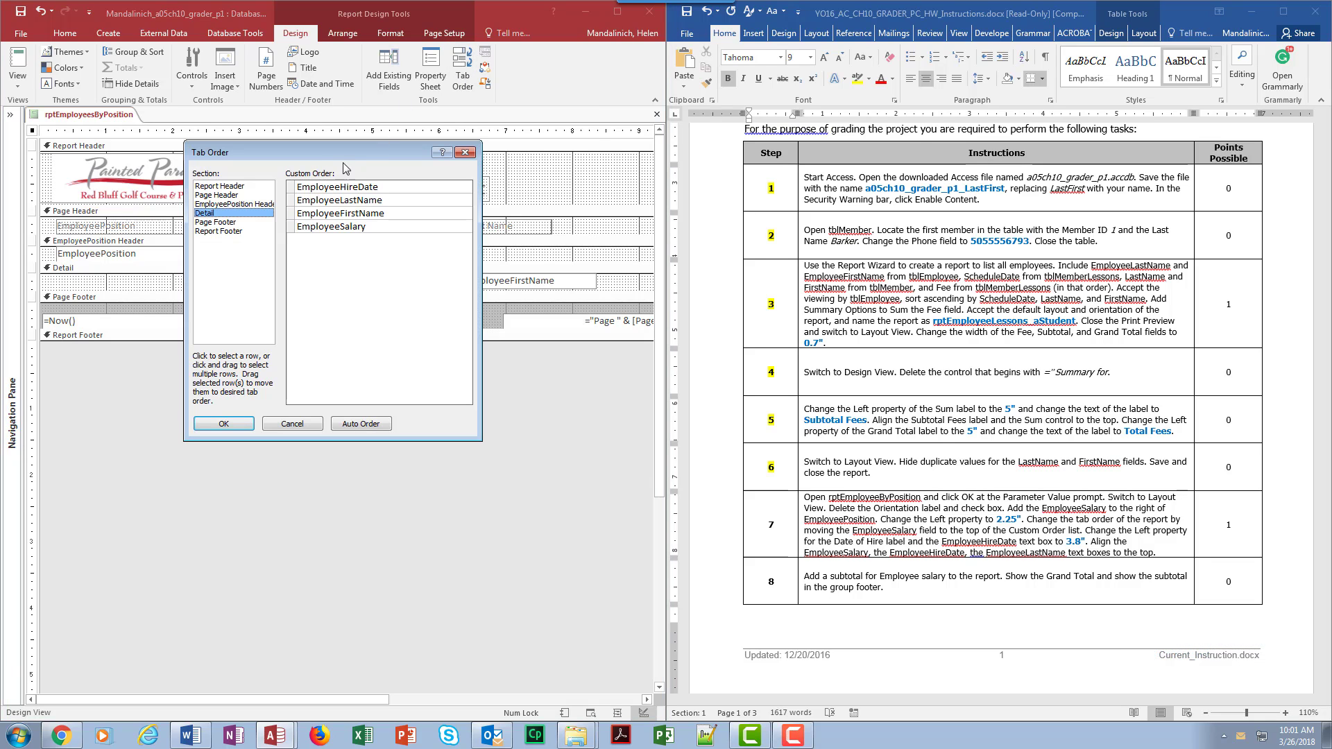
left_click_drag(344, 153, 438, 360)
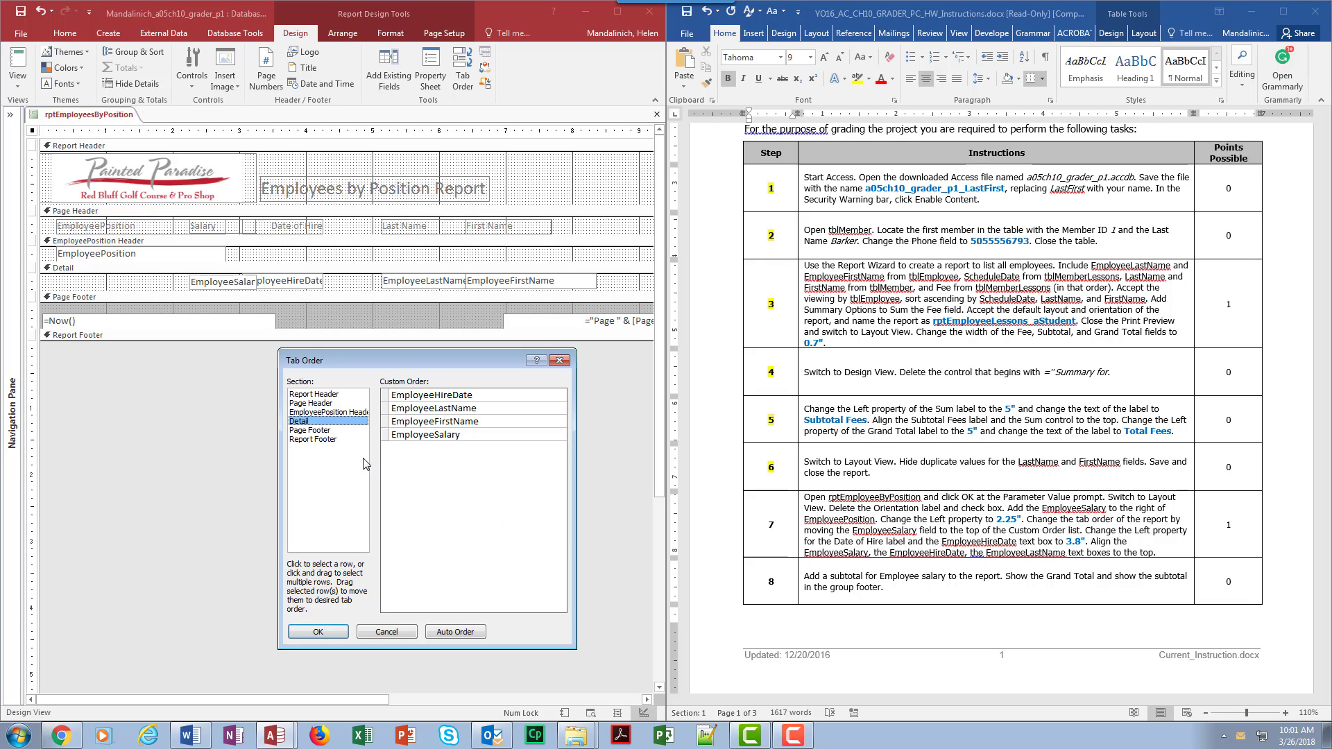
left_click(387, 433)
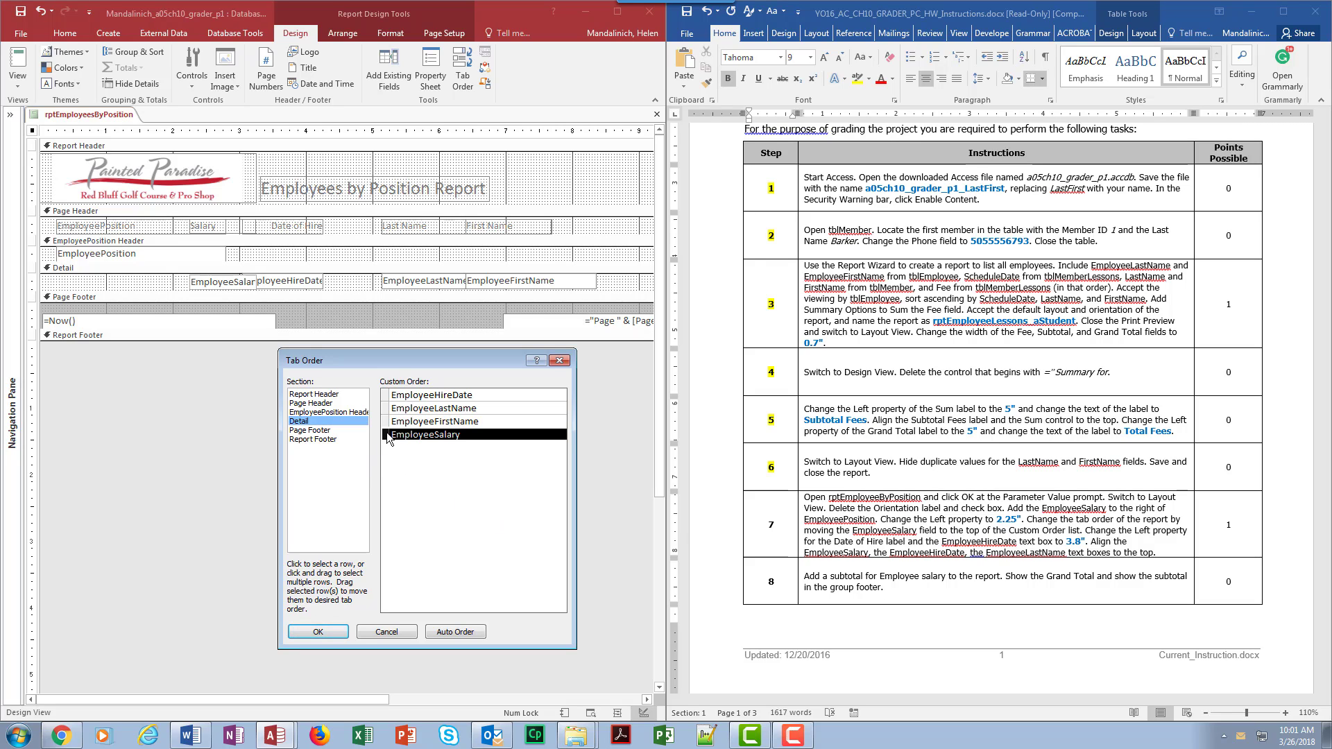
left_click_drag(387, 433, 390, 401)
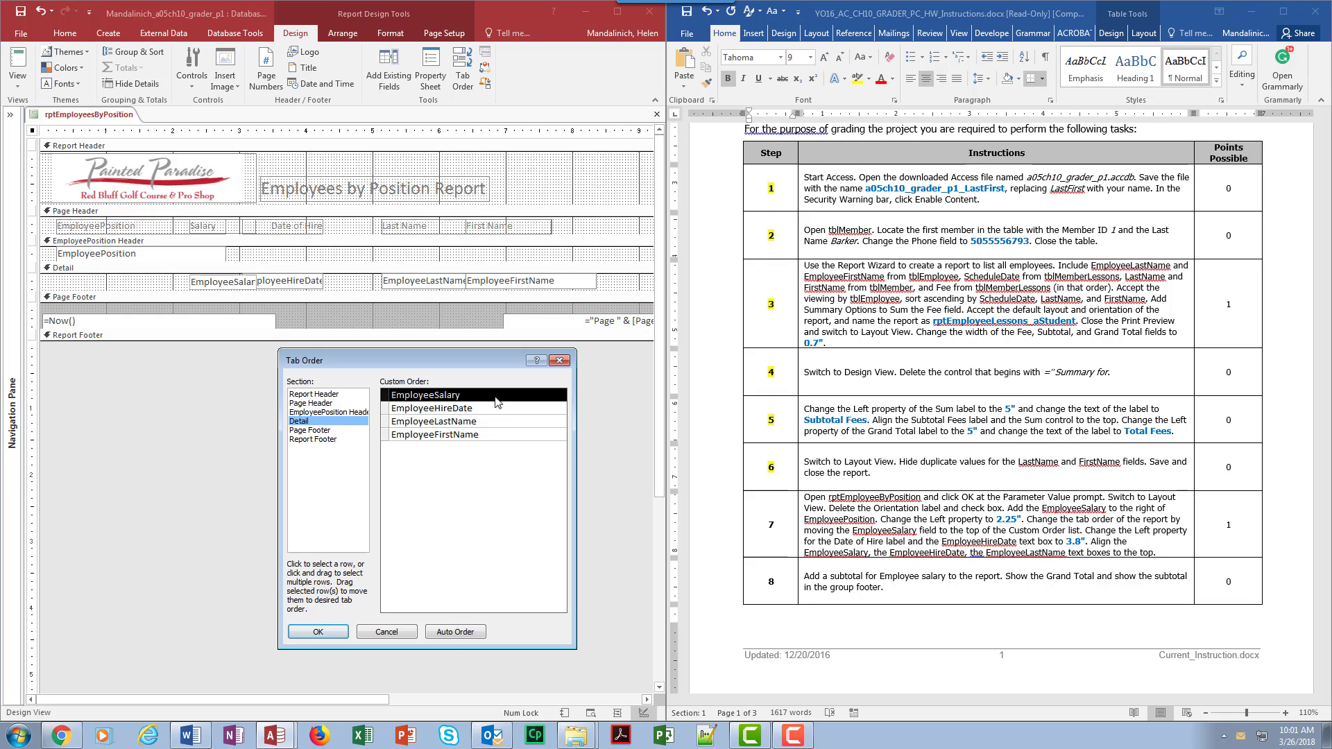
left_click(330, 636)
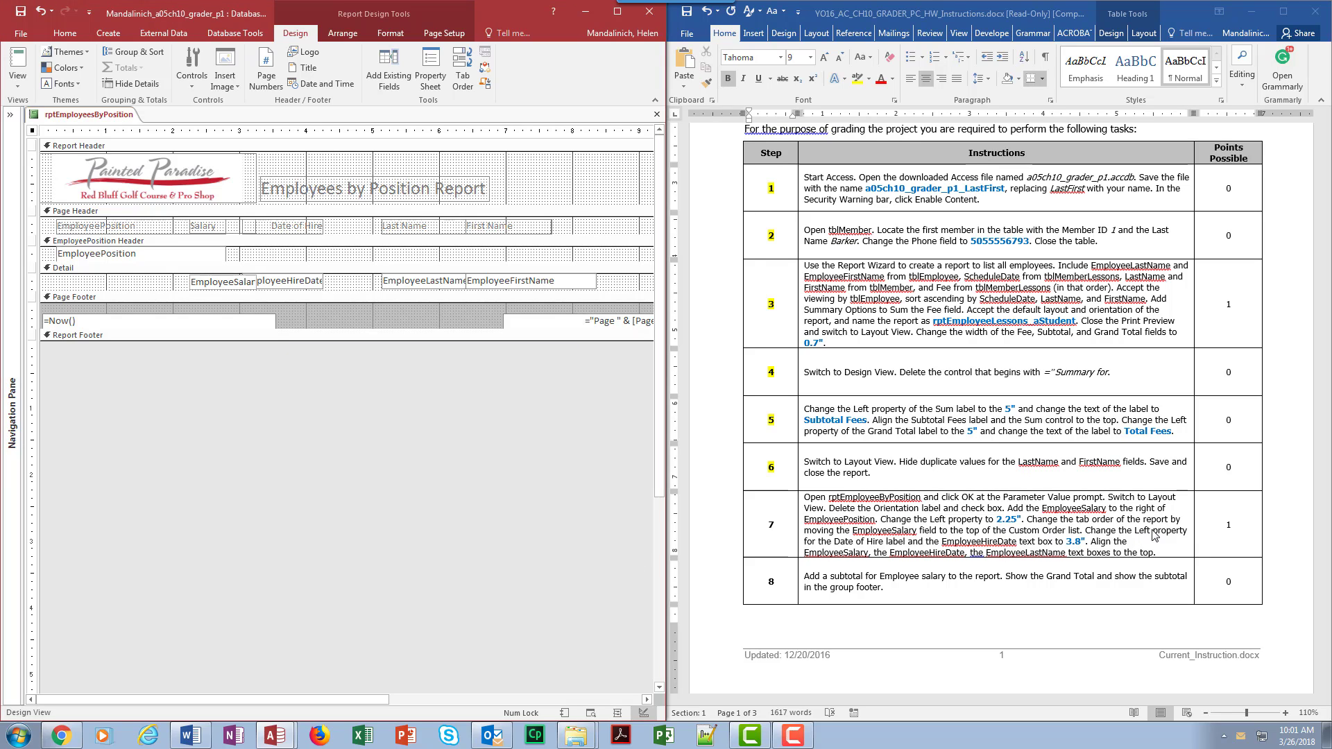
Step: Set the Left position of the Date of Hire label and EmployeeHireDate box to 3.8 inches
left_click(305, 285)
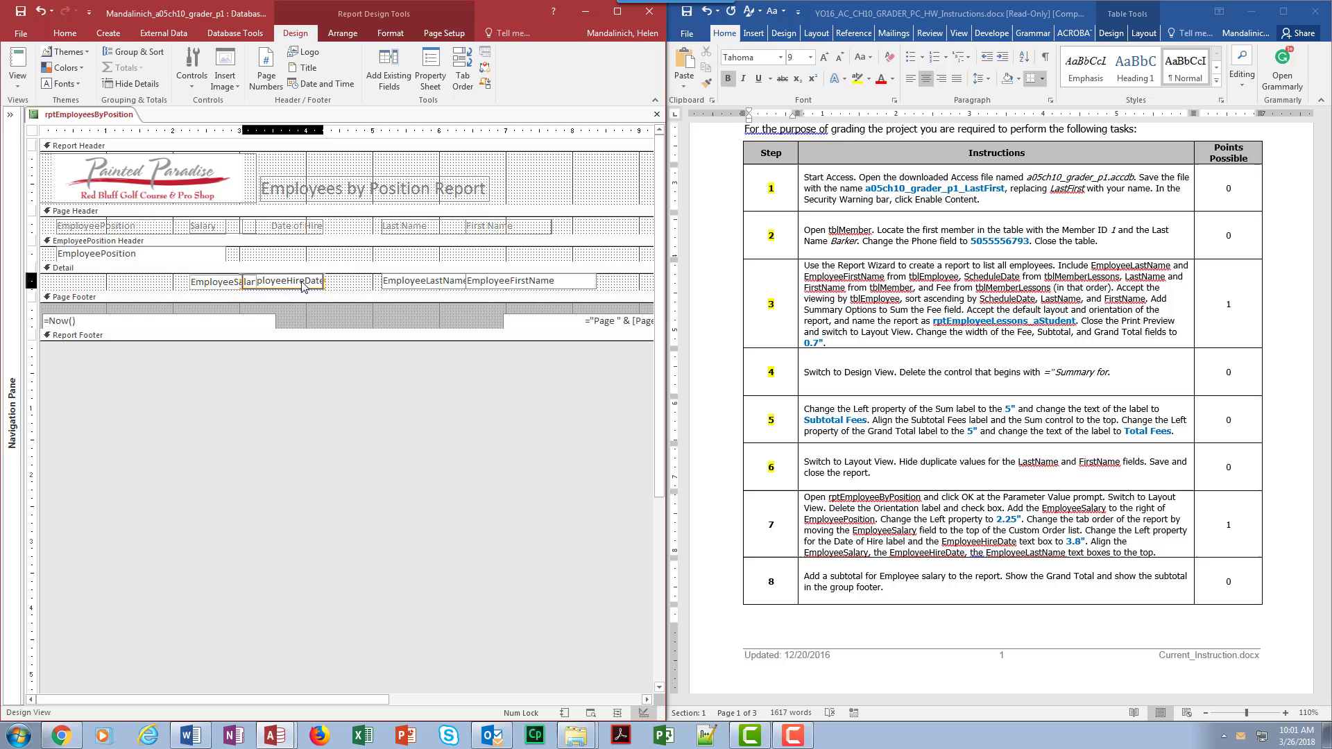
left_click(291, 229, "shift")
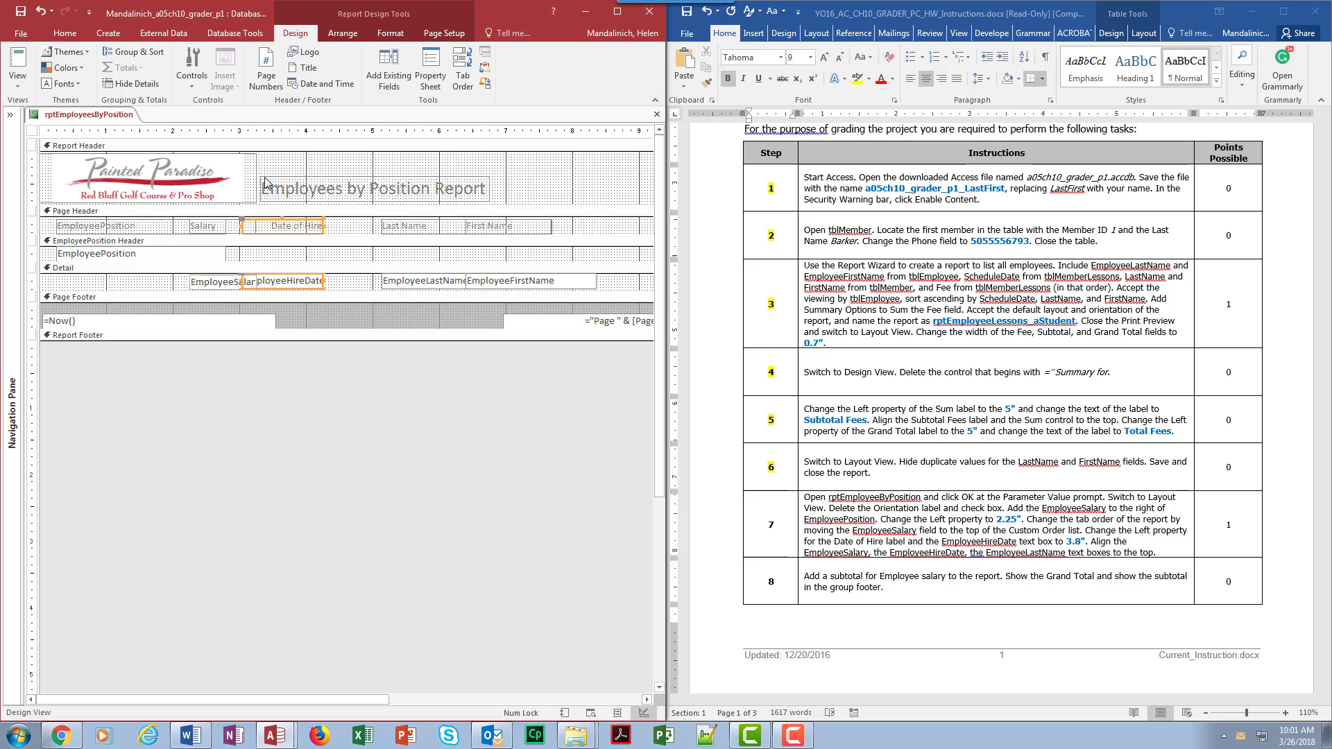
left_click(431, 75)
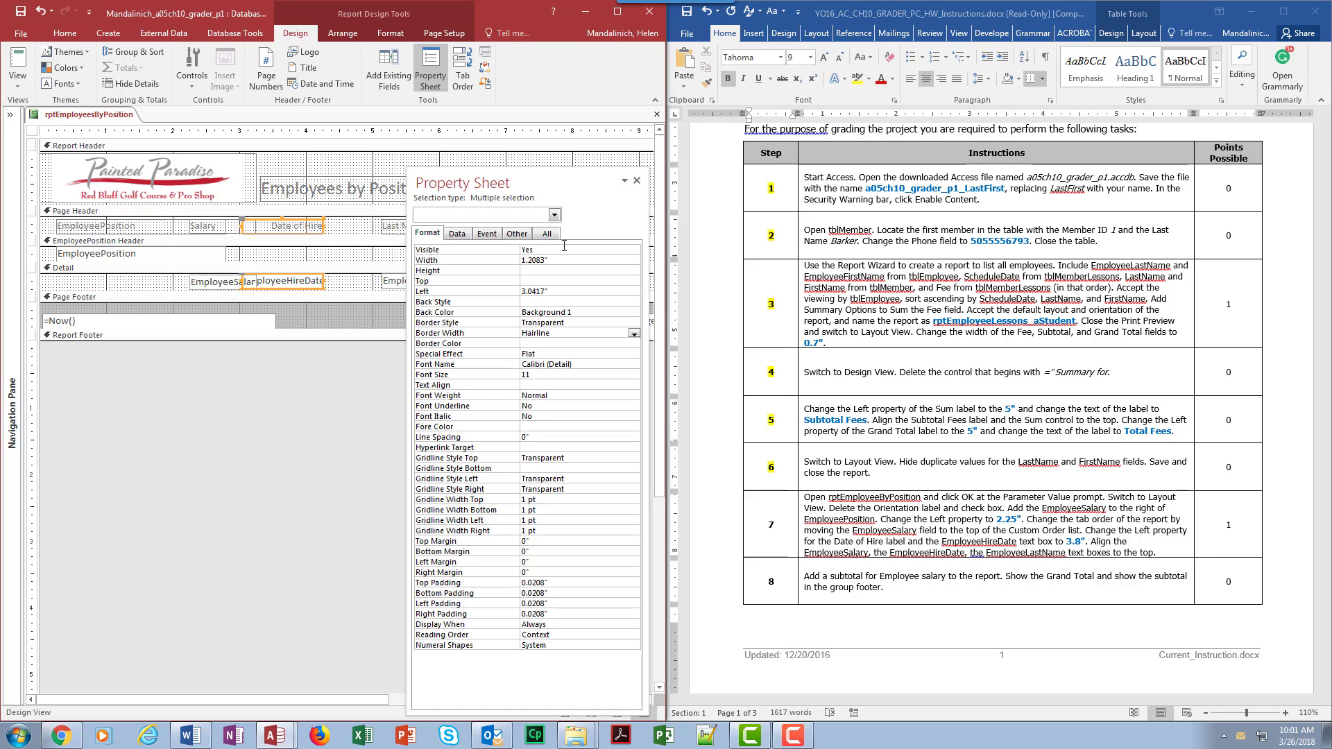
left_click(540, 292)
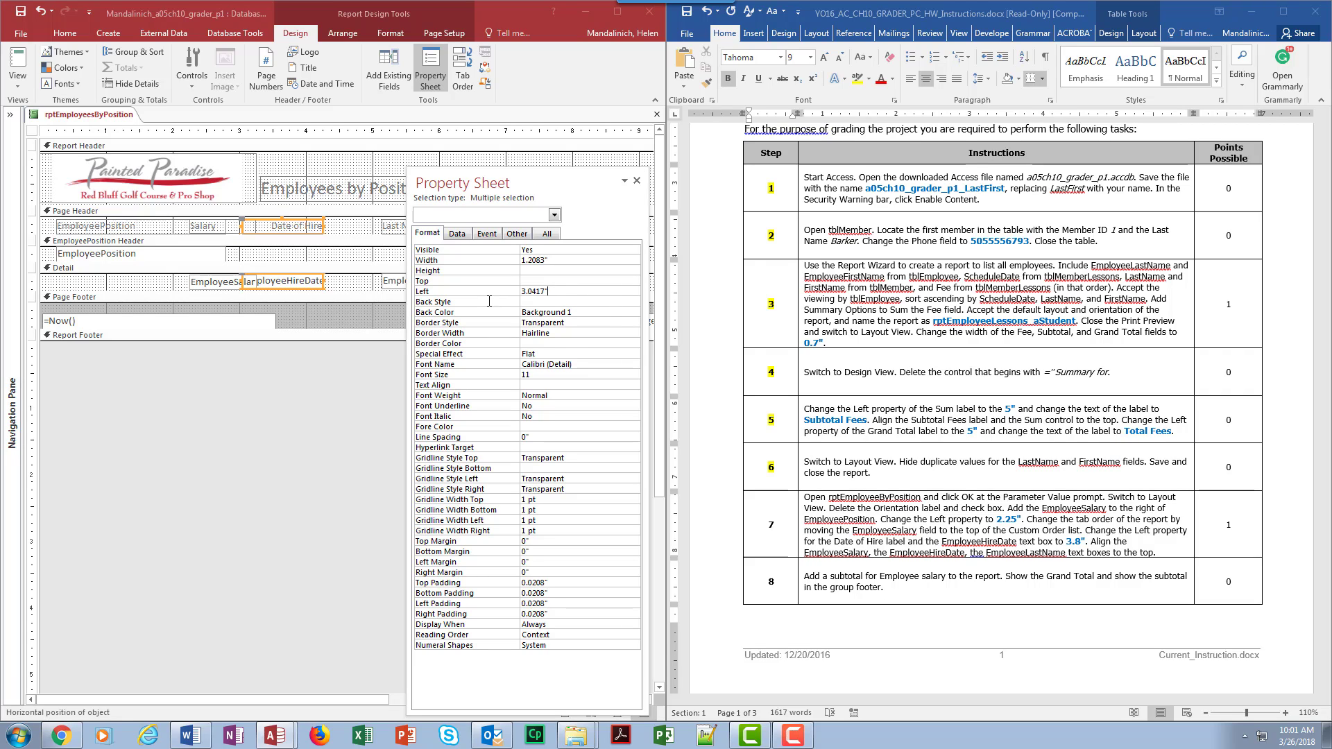
key("BackSpace")
key("BackSpace")
key("BackSpace")
key("BackSpace")
key("BackSpace")
type("3.8")
left_click(597, 341)
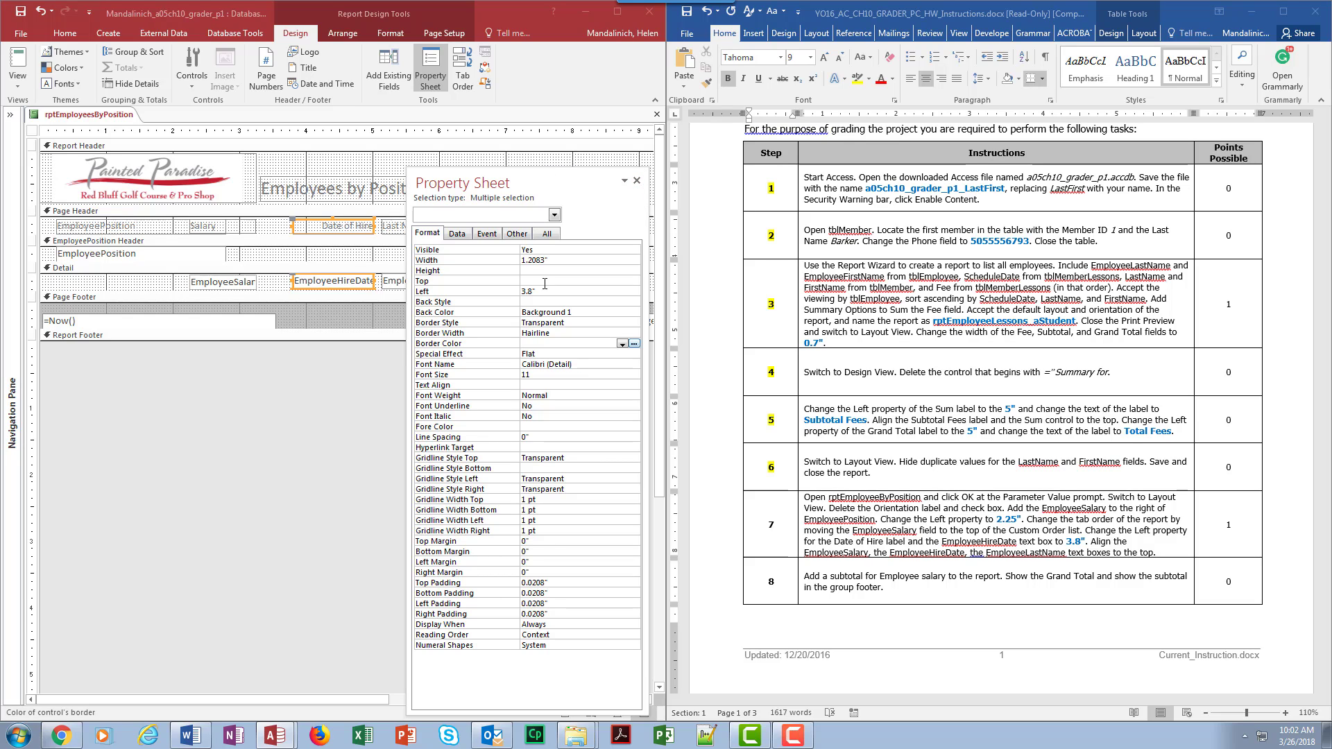
left_click_drag(500, 182, 408, 426)
left_click(354, 33)
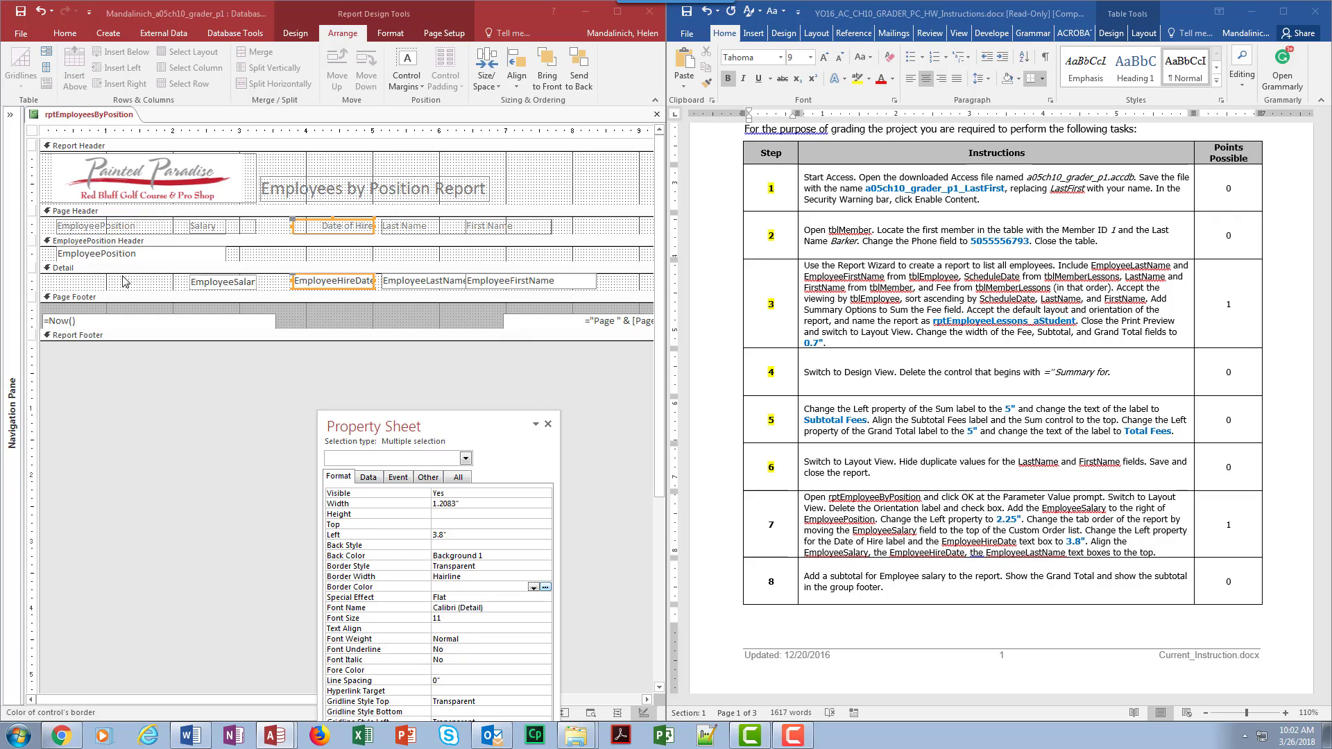
Step: Top-align the EmployeeSalary, EmployeeHireDate, EmployeeLastName and EmployeeFirstName text boxes
left_click_drag(106, 281, 626, 292)
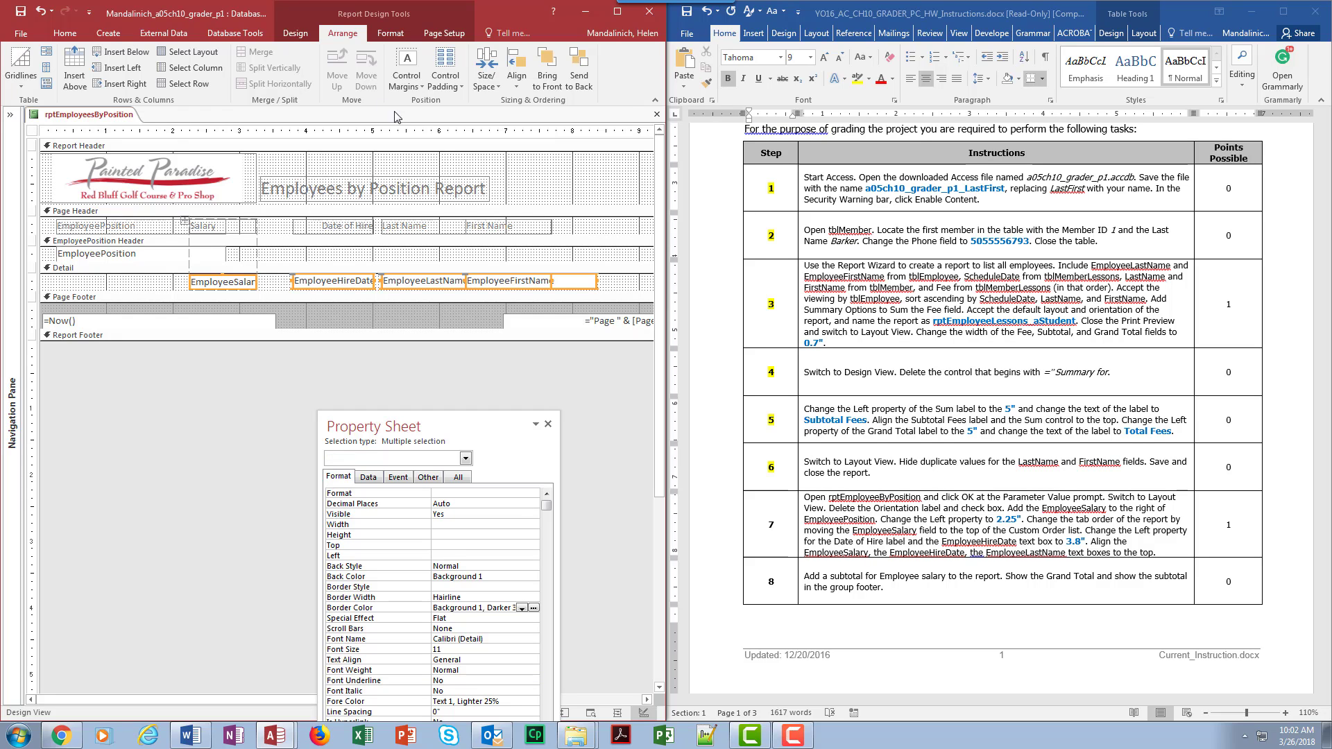
left_click(516, 77)
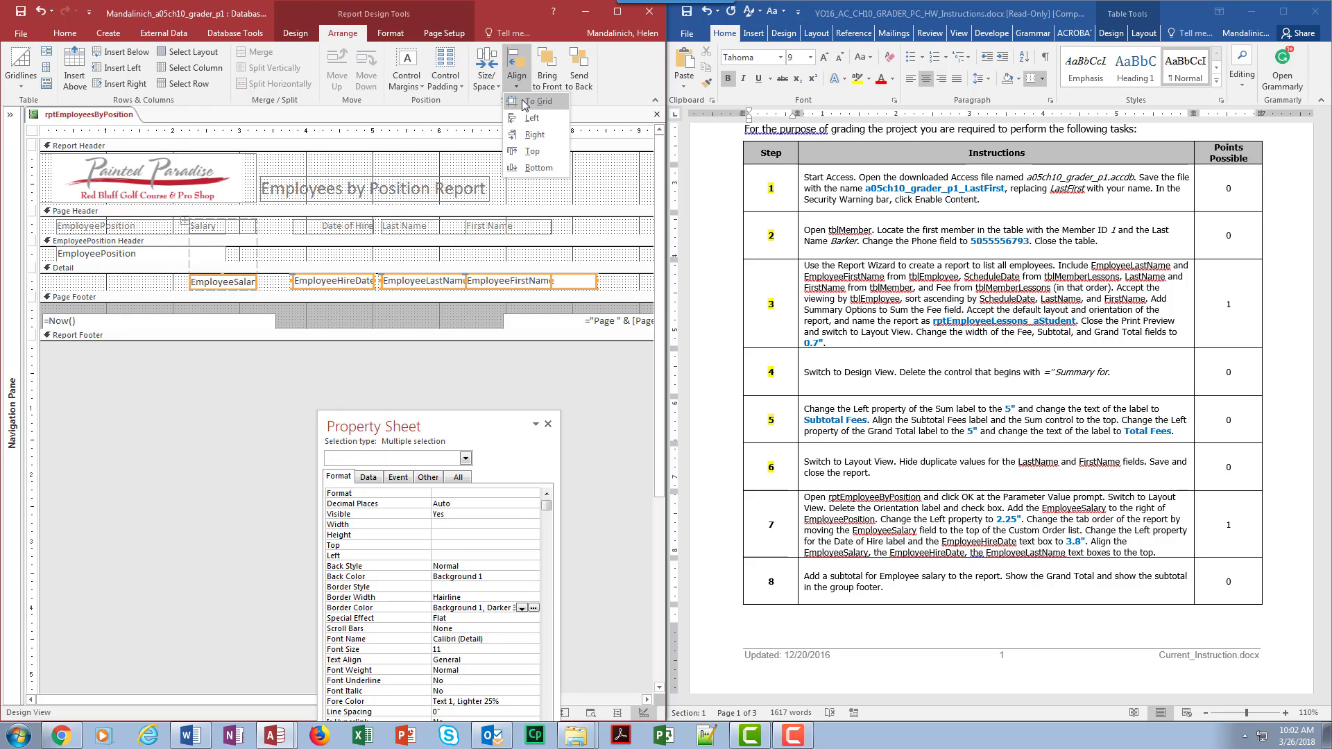
left_click(532, 152)
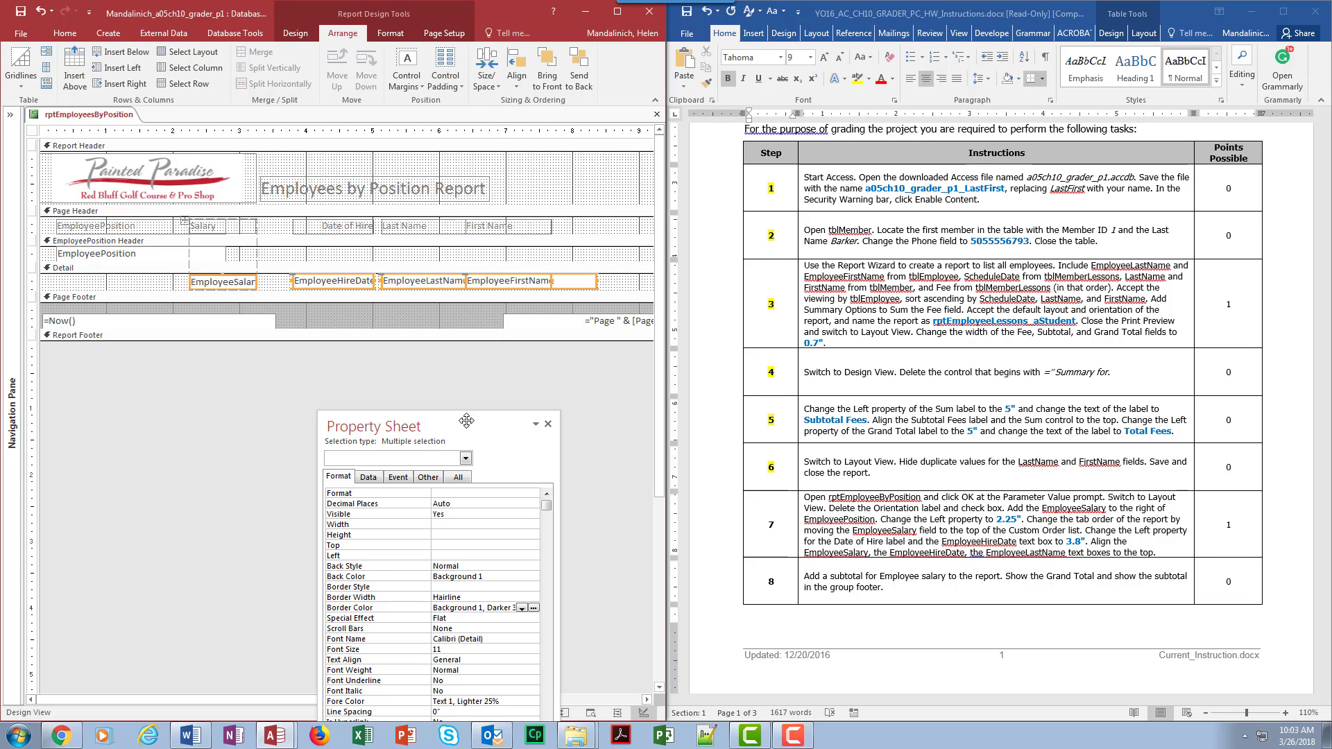
left_click(548, 424)
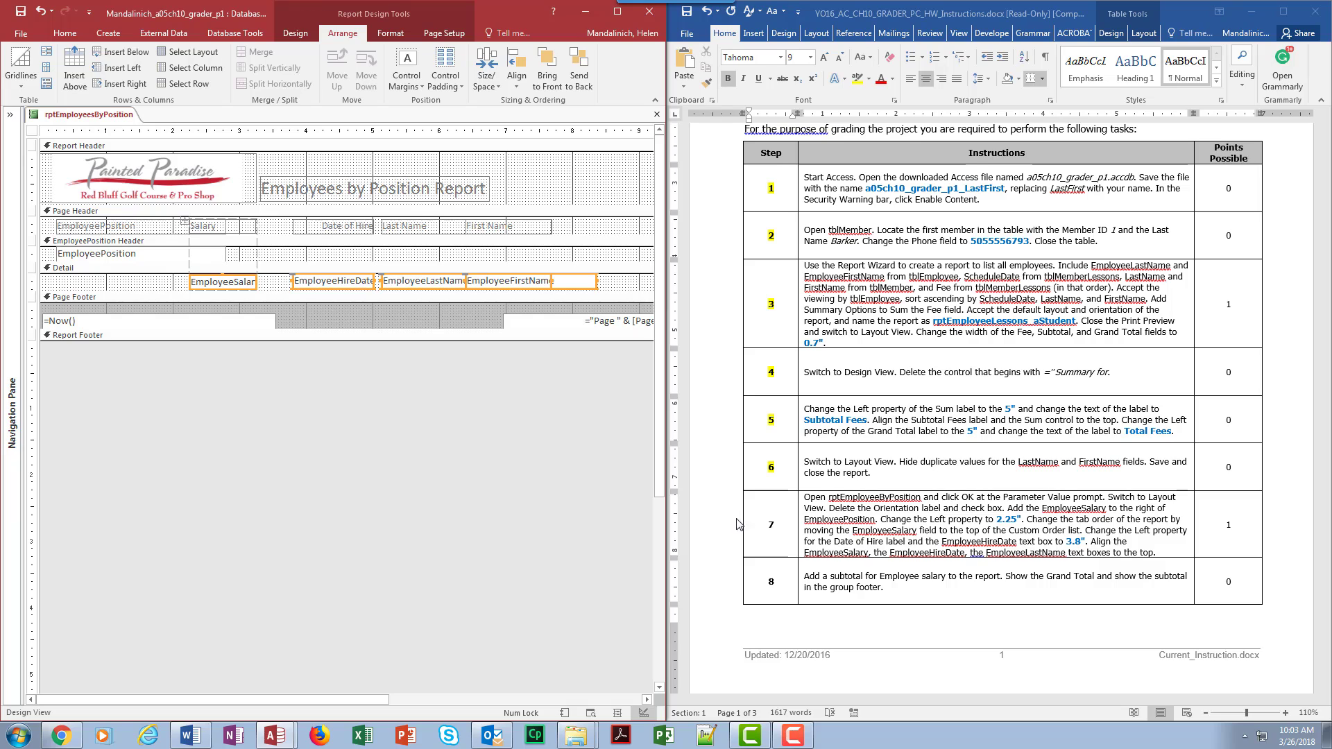
Step: Check the Word instructions, then return to the Report Design Tools Design tab
left_click(765, 524)
double_click(771, 523)
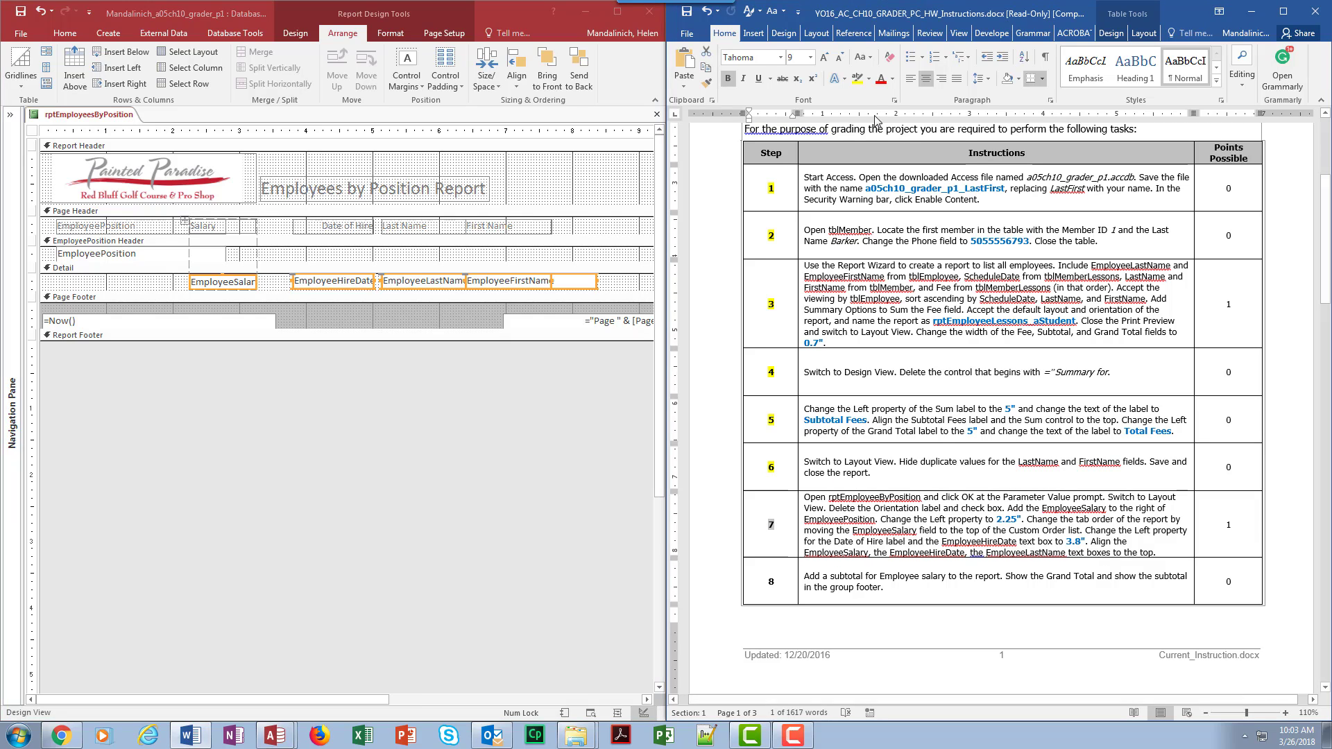
left_click(902, 344)
scroll(874, 349, "down", 3)
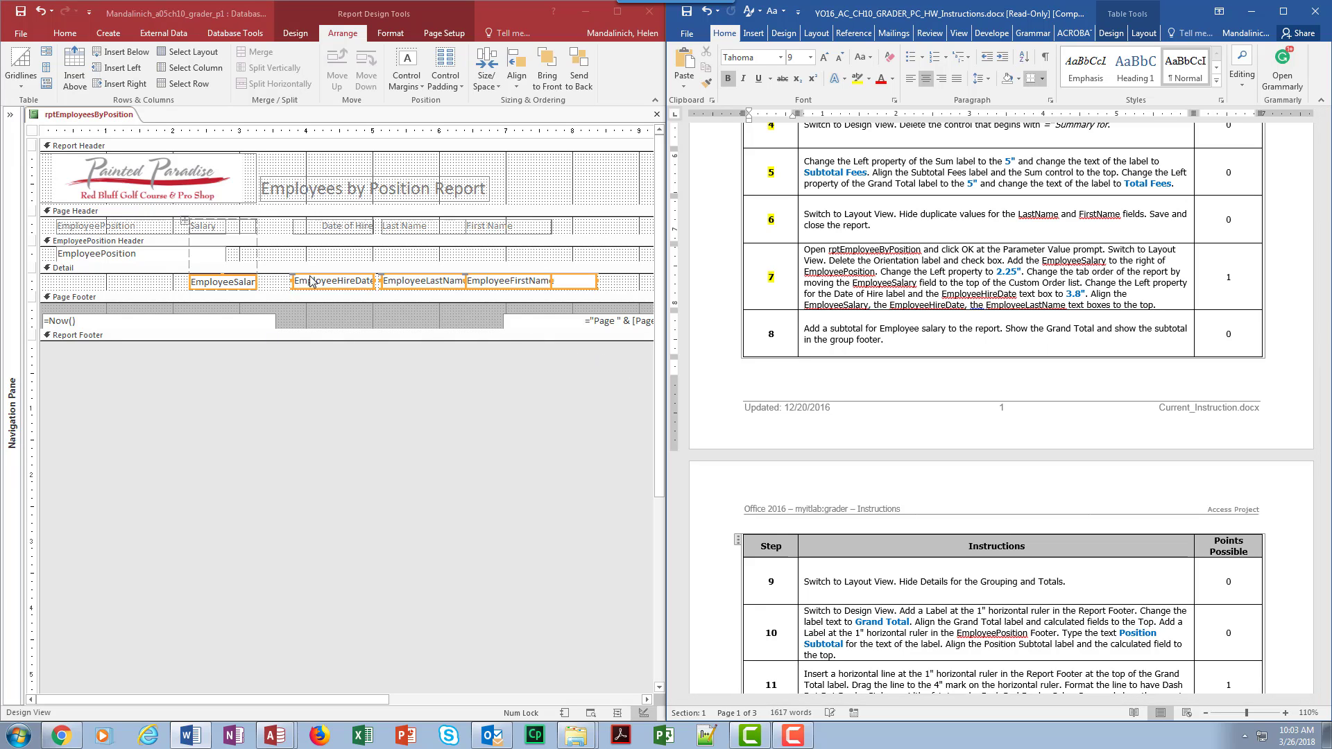
left_click(296, 35)
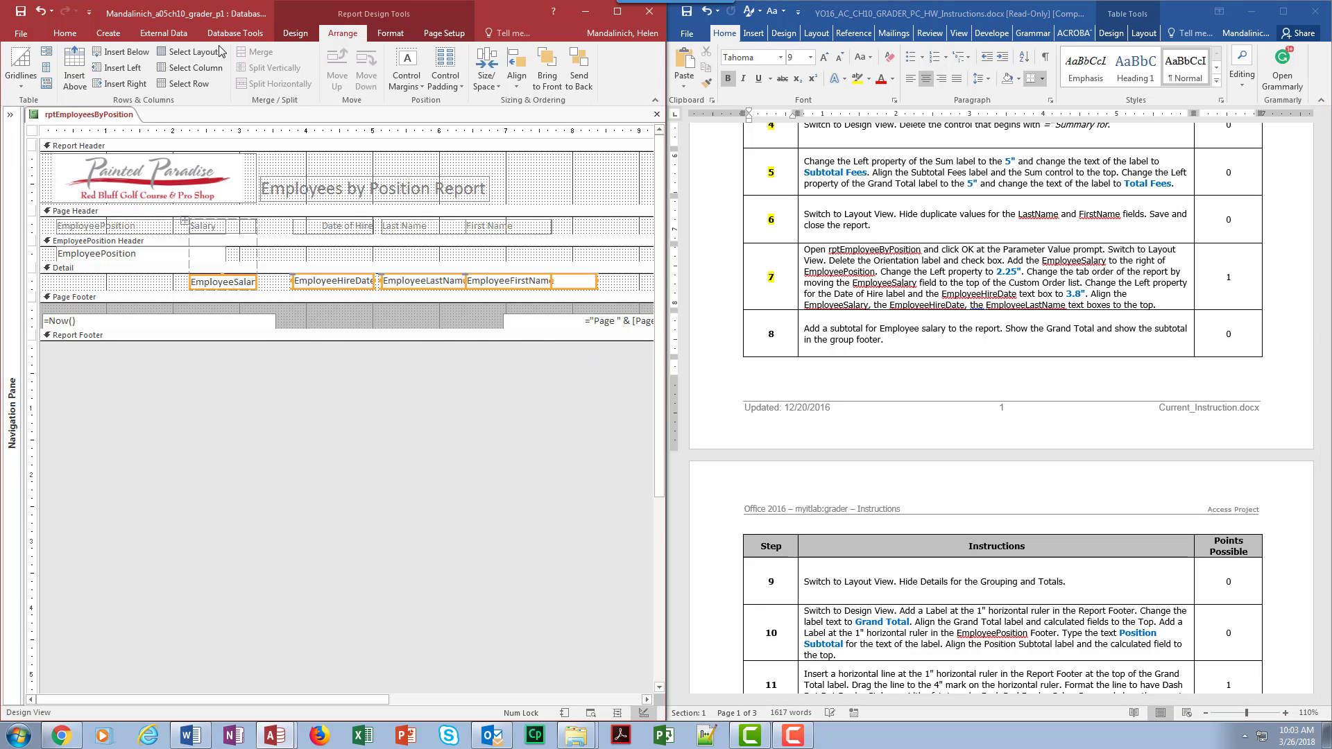
left_click(296, 35)
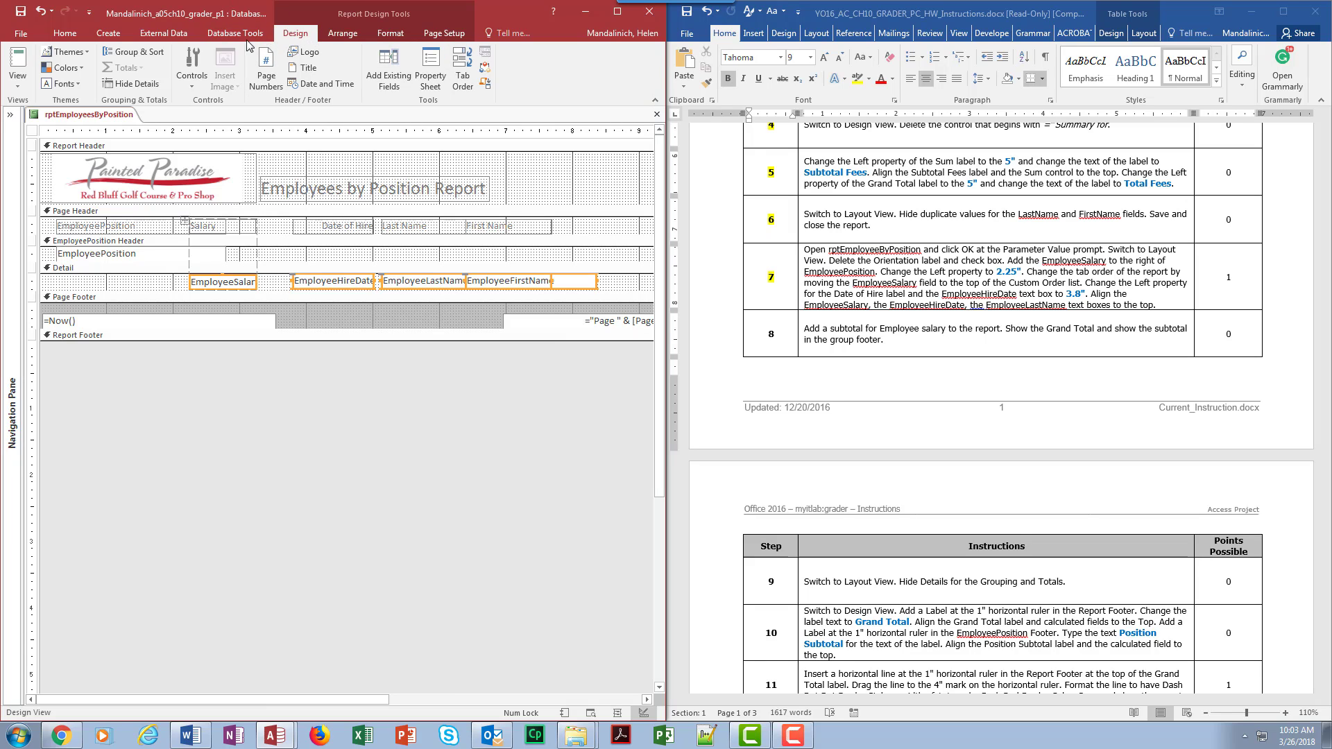
Step: Sum EmployeeSalary on the EmployeePosition group, with a grand total and subtotals in the group footer
left_click(134, 58)
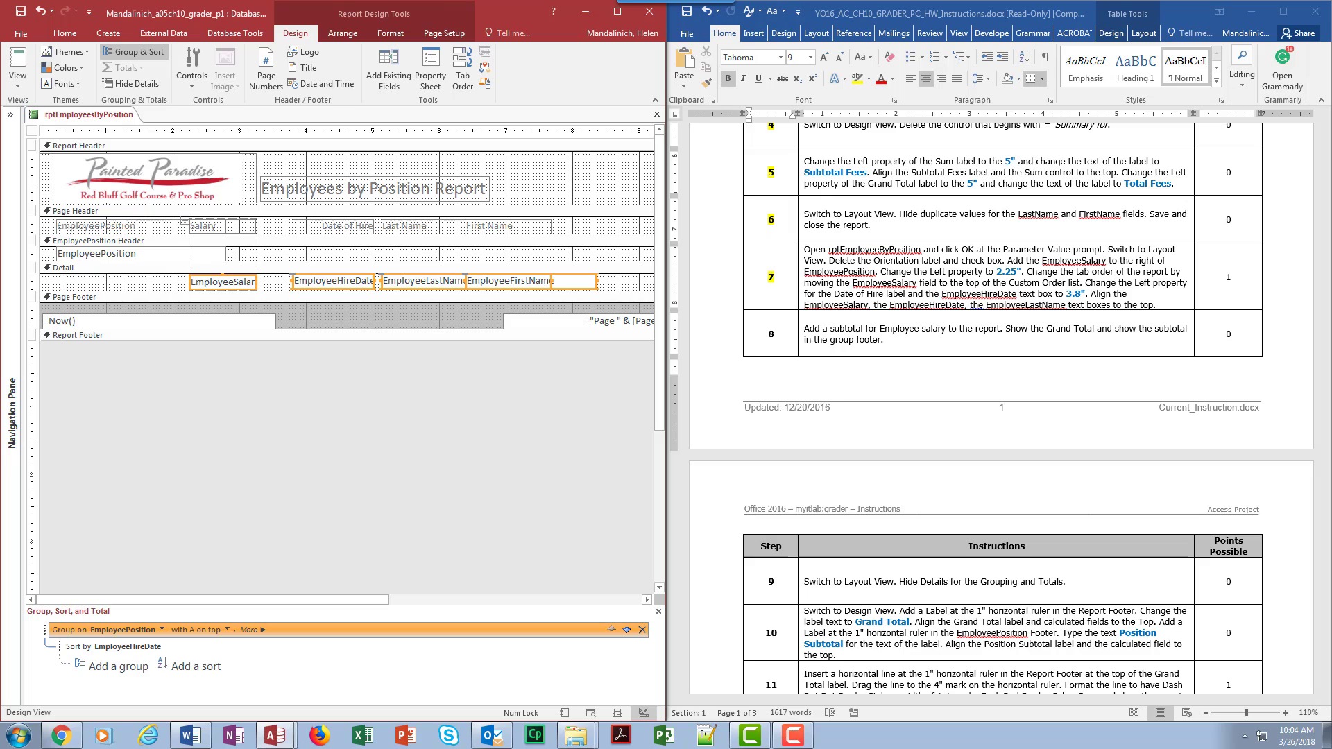
left_click(733, 318)
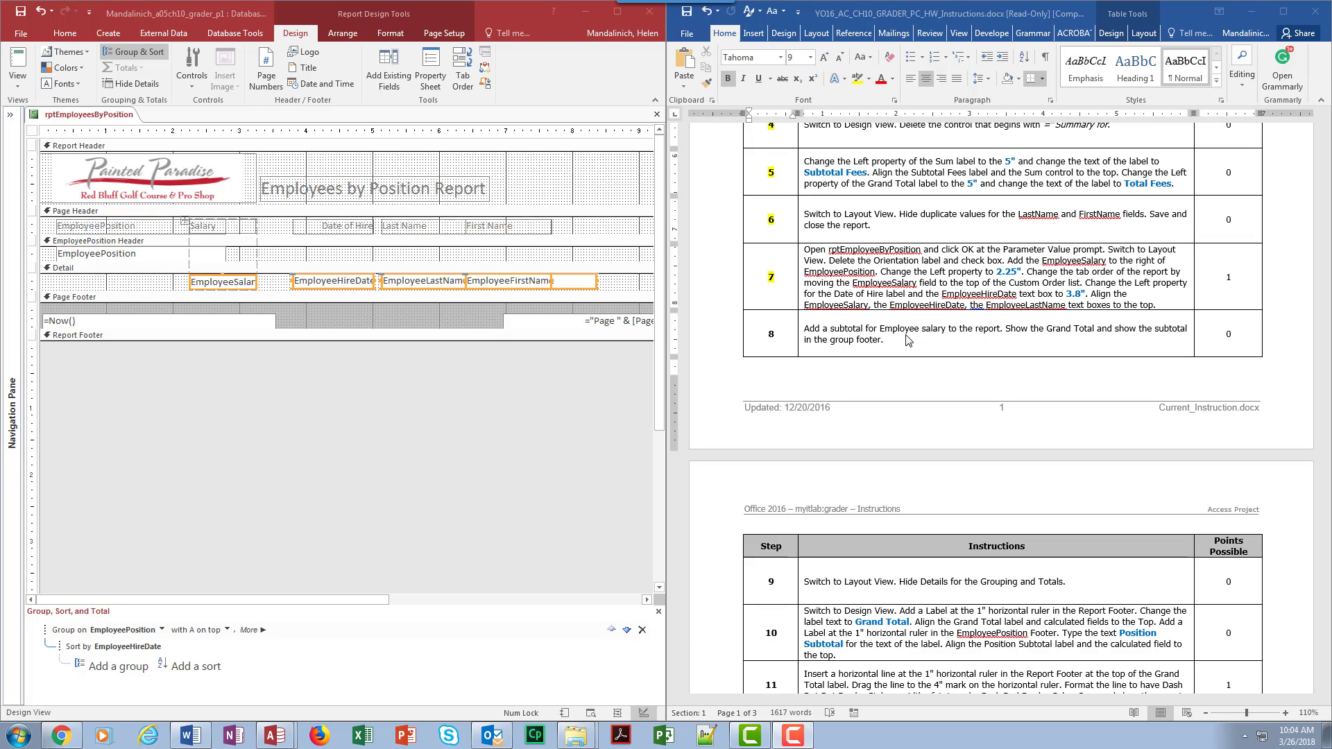
left_click(262, 630)
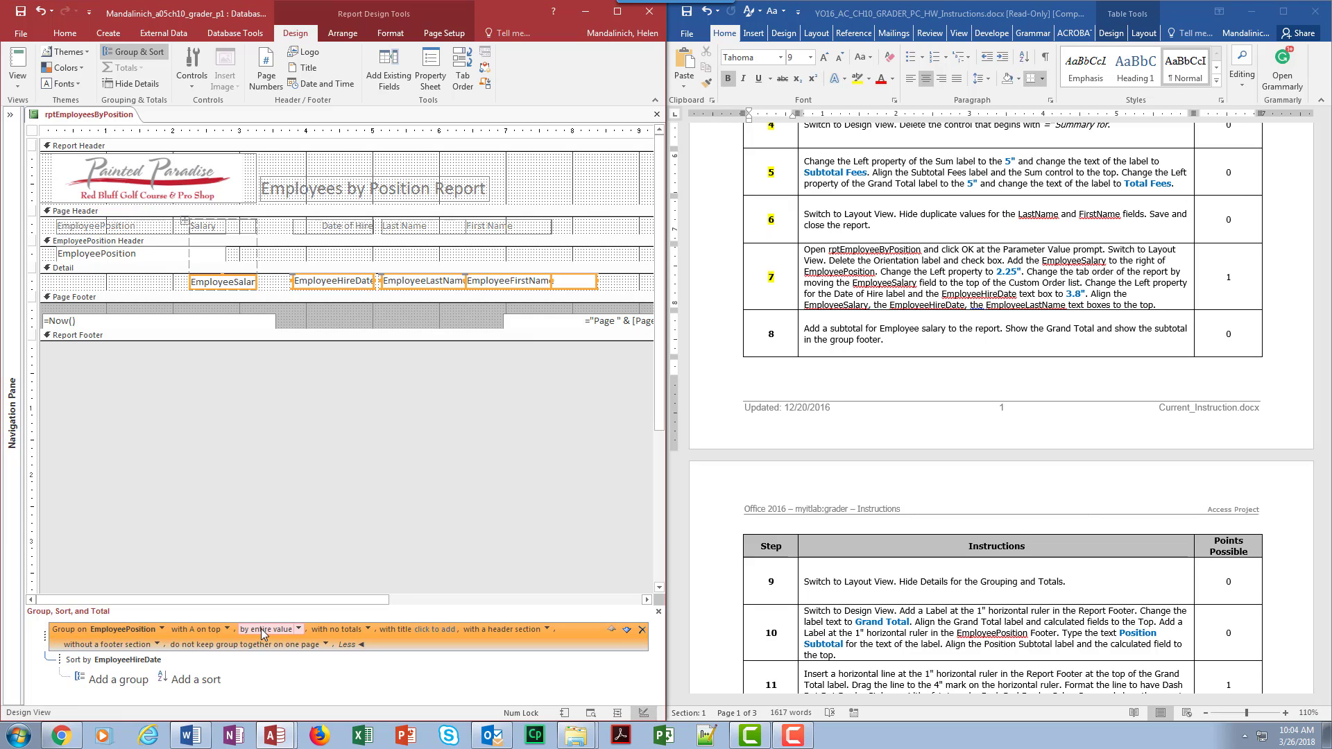
left_click(369, 631)
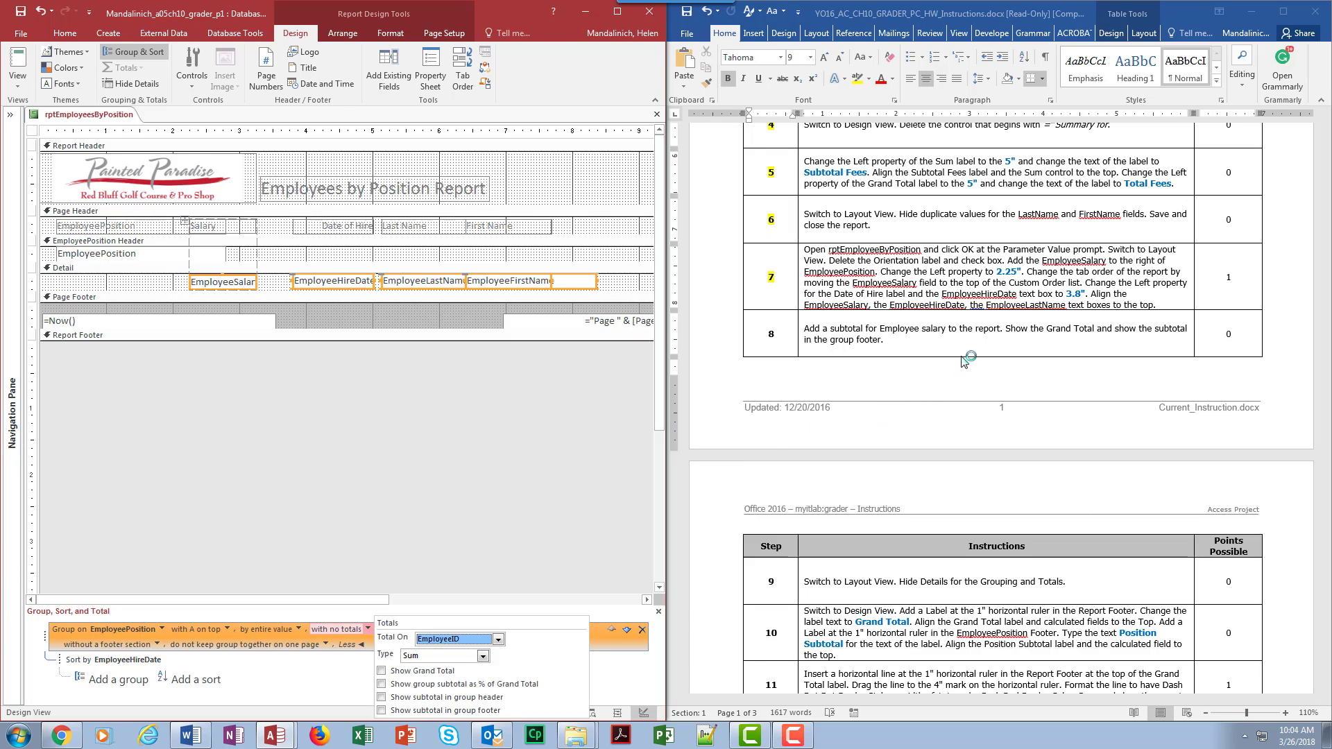
left_click(497, 638)
left_click(480, 680)
left_click(381, 671)
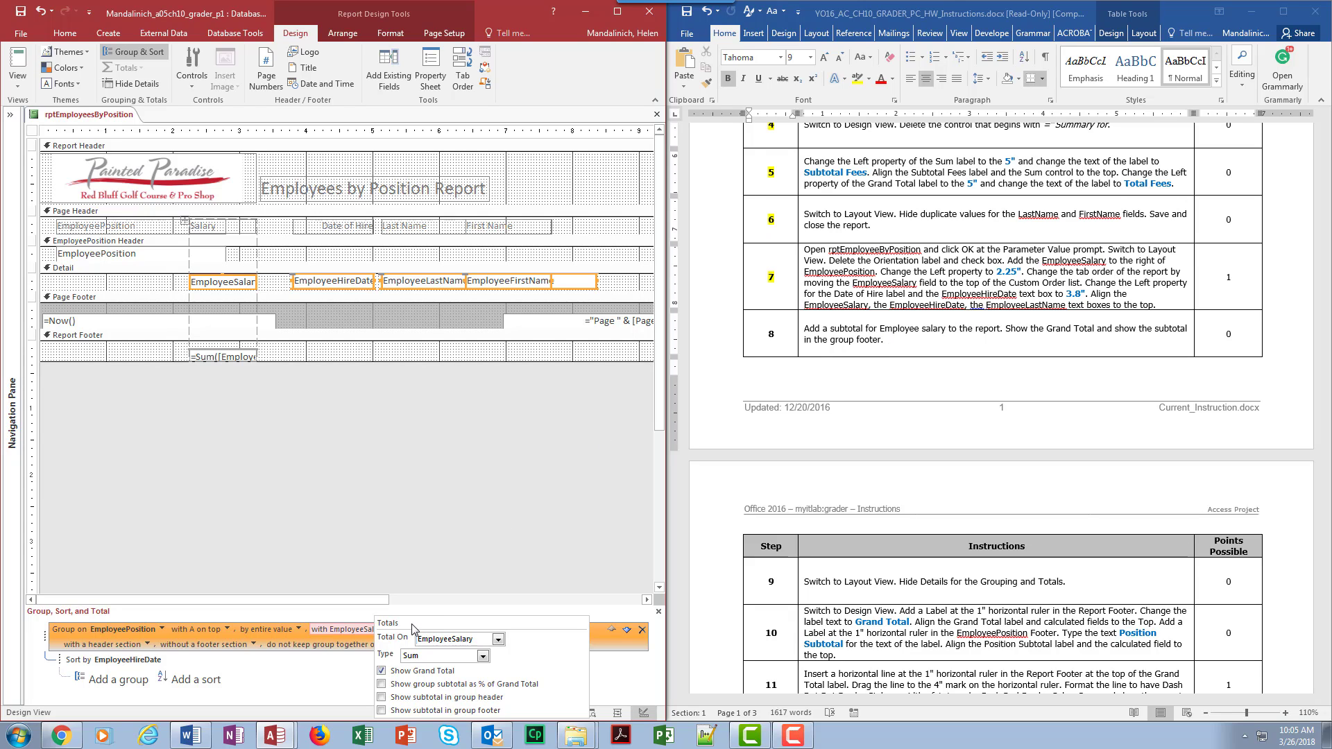
left_click(382, 710)
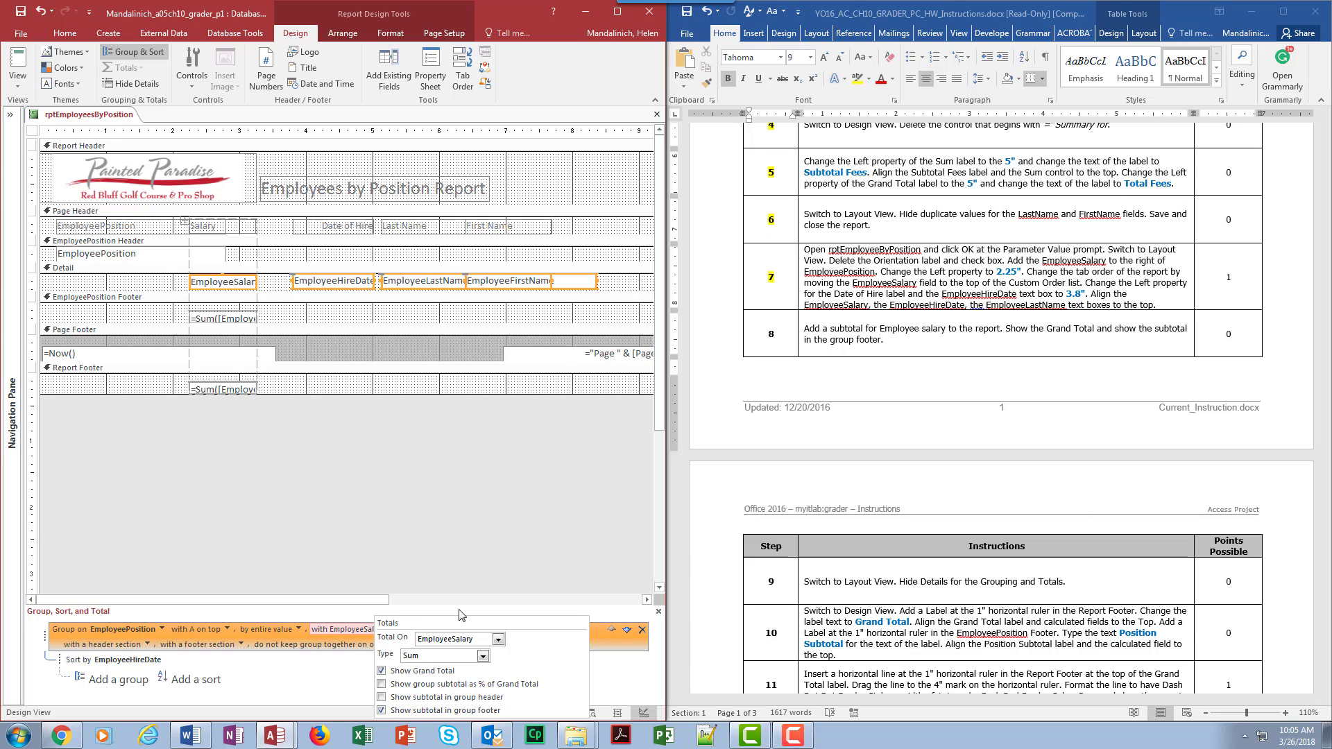
left_click(402, 543)
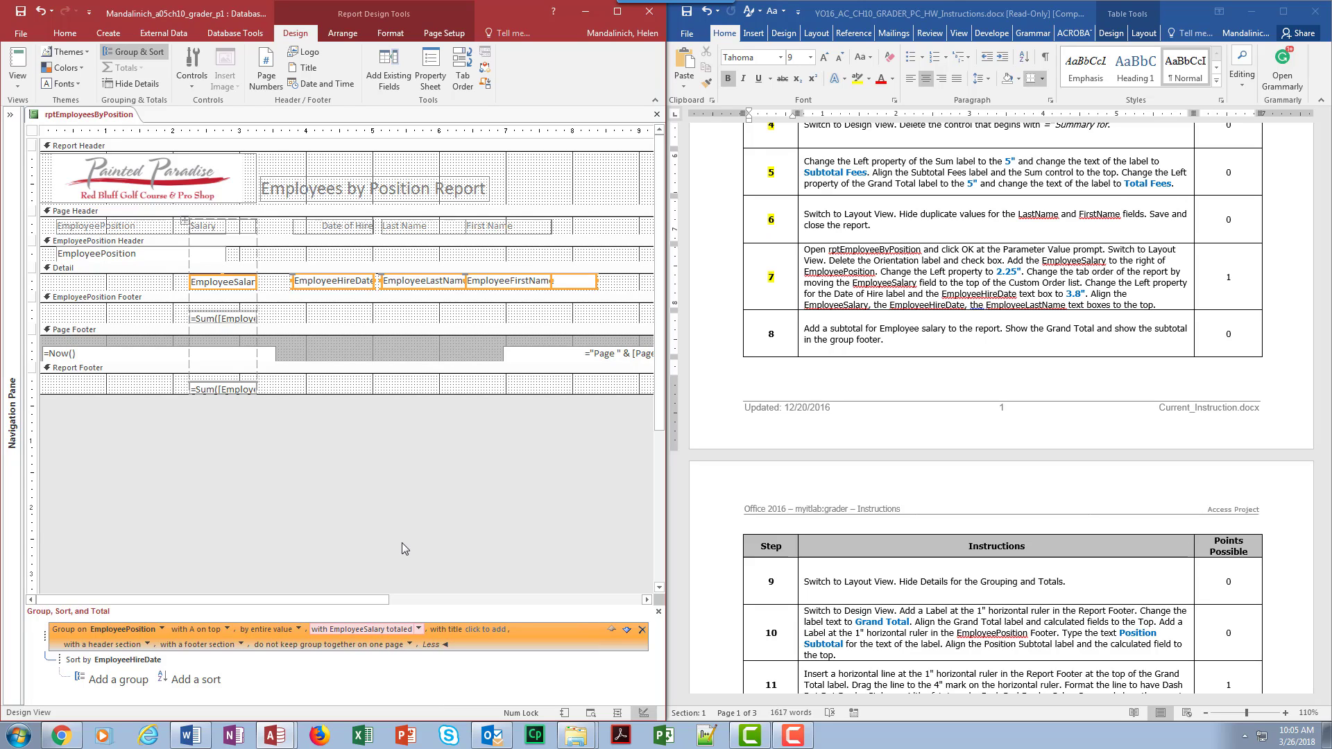
left_click(437, 644)
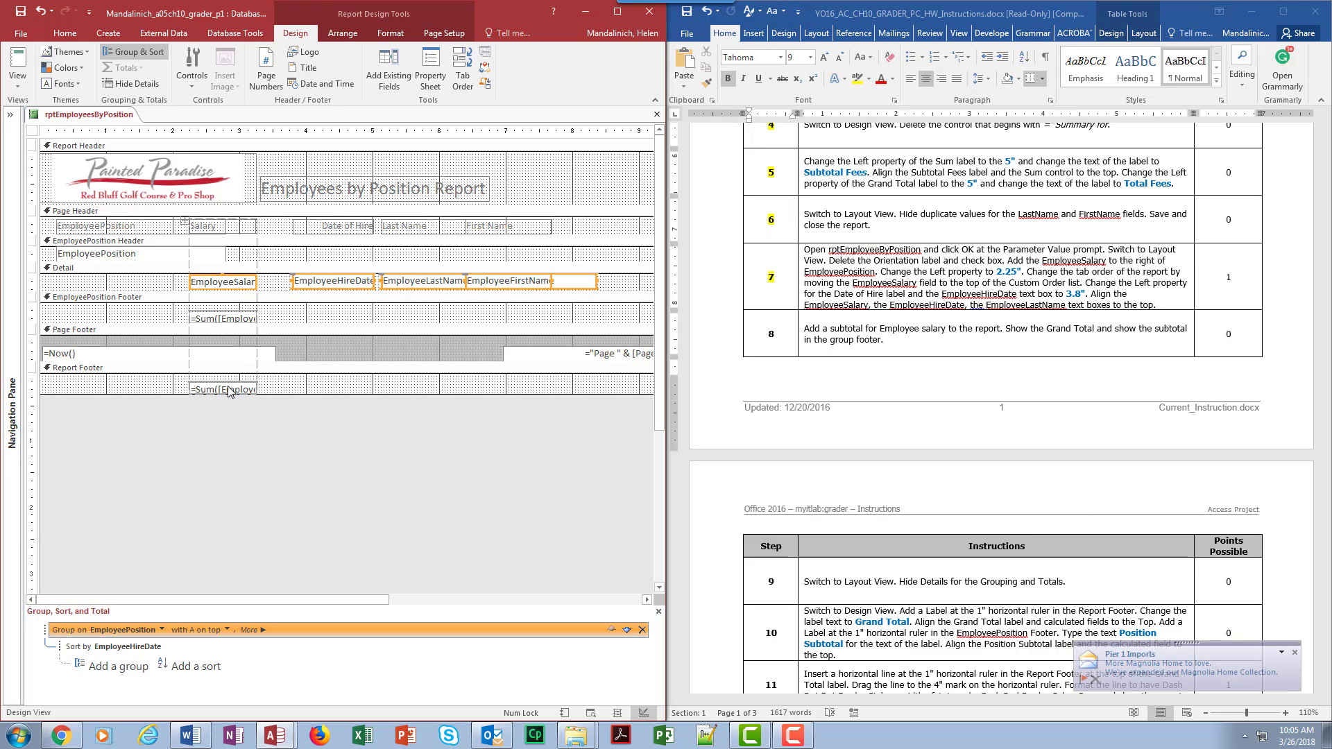
left_click(768, 338)
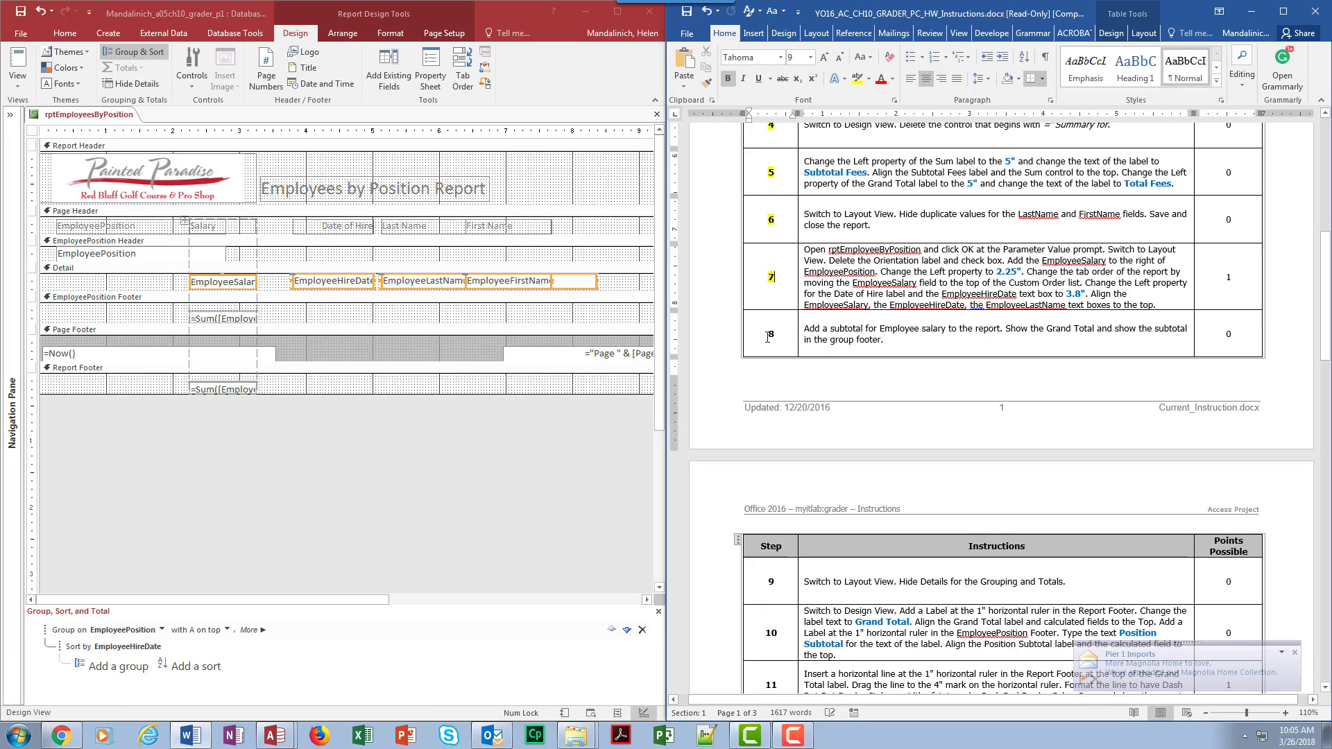
Step: Highlight step 8 in yellow in the Word instructions as done
double_click(768, 337)
left_click(858, 79)
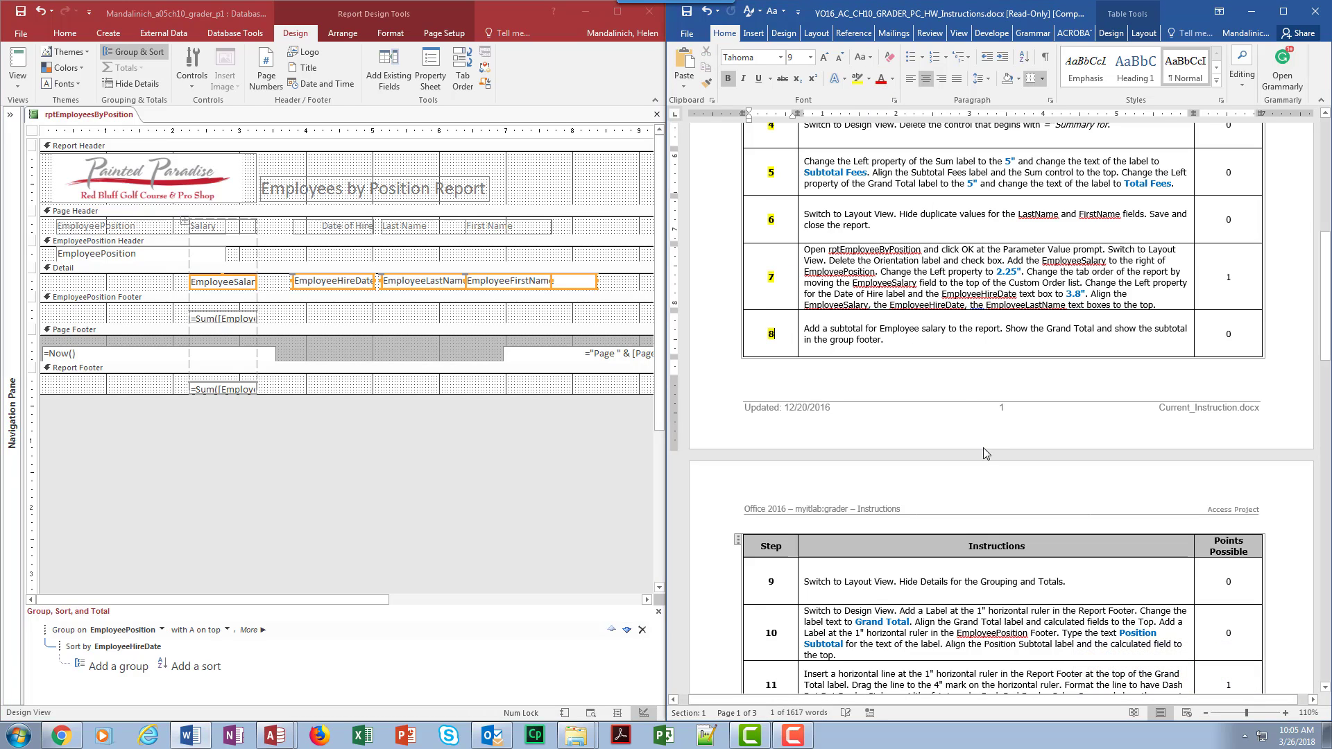
scroll(983, 453, "down", 3)
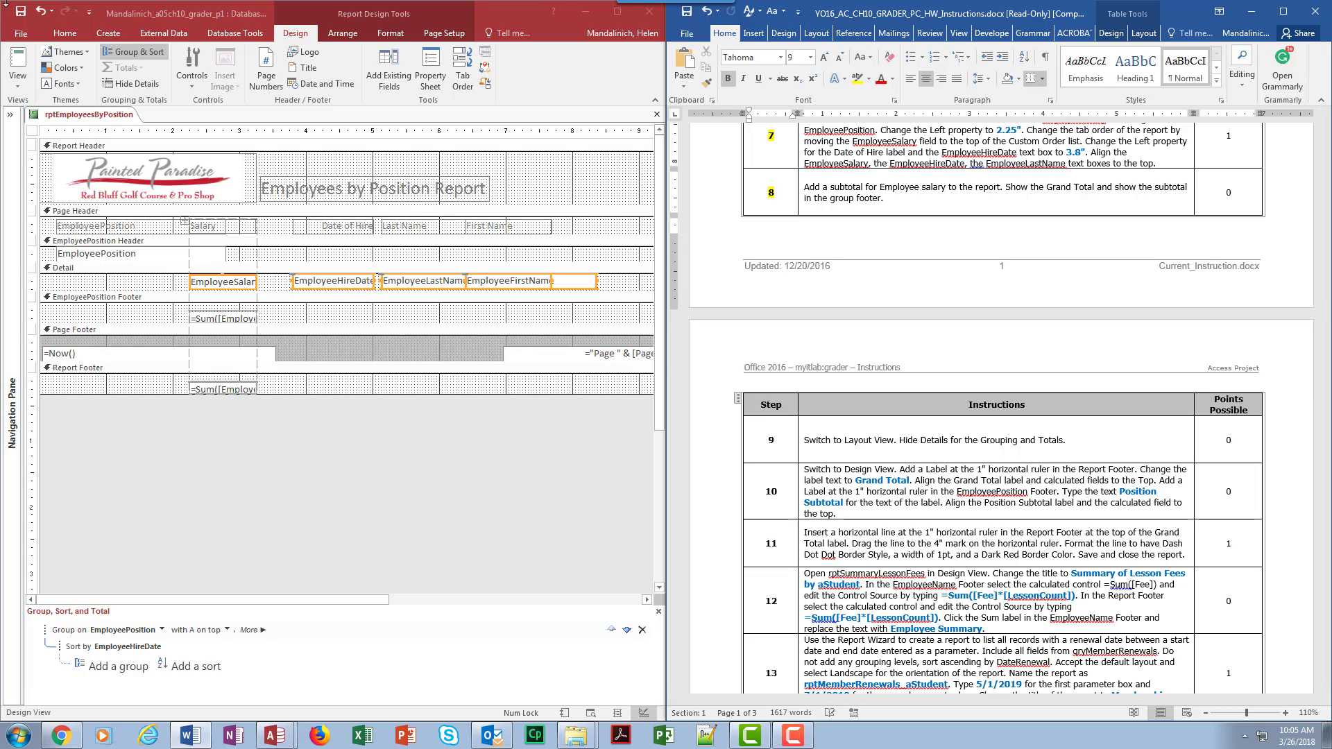
Step: Switch the report to Layout View and check the subtotals, e.g. $219,750.00 for Assistant Golf Professional
left_click(20, 64)
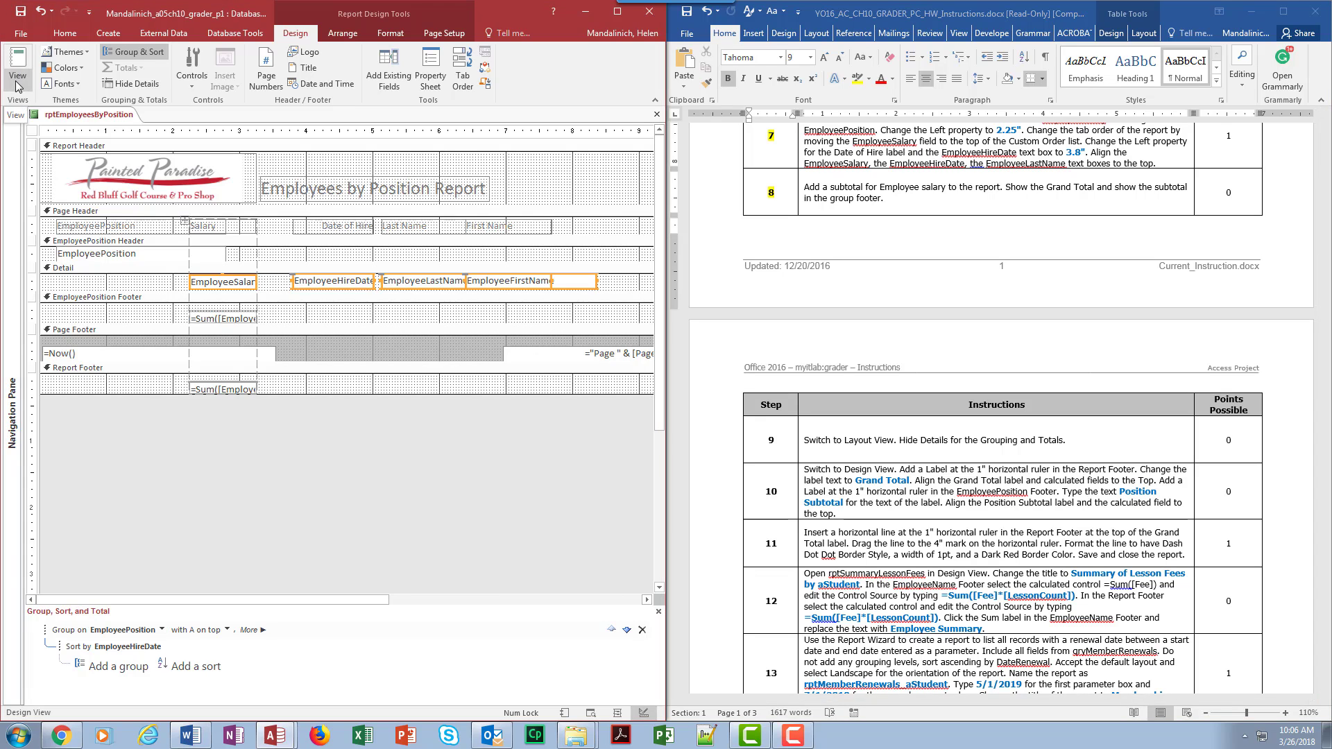
left_click(19, 76)
left_click(49, 154)
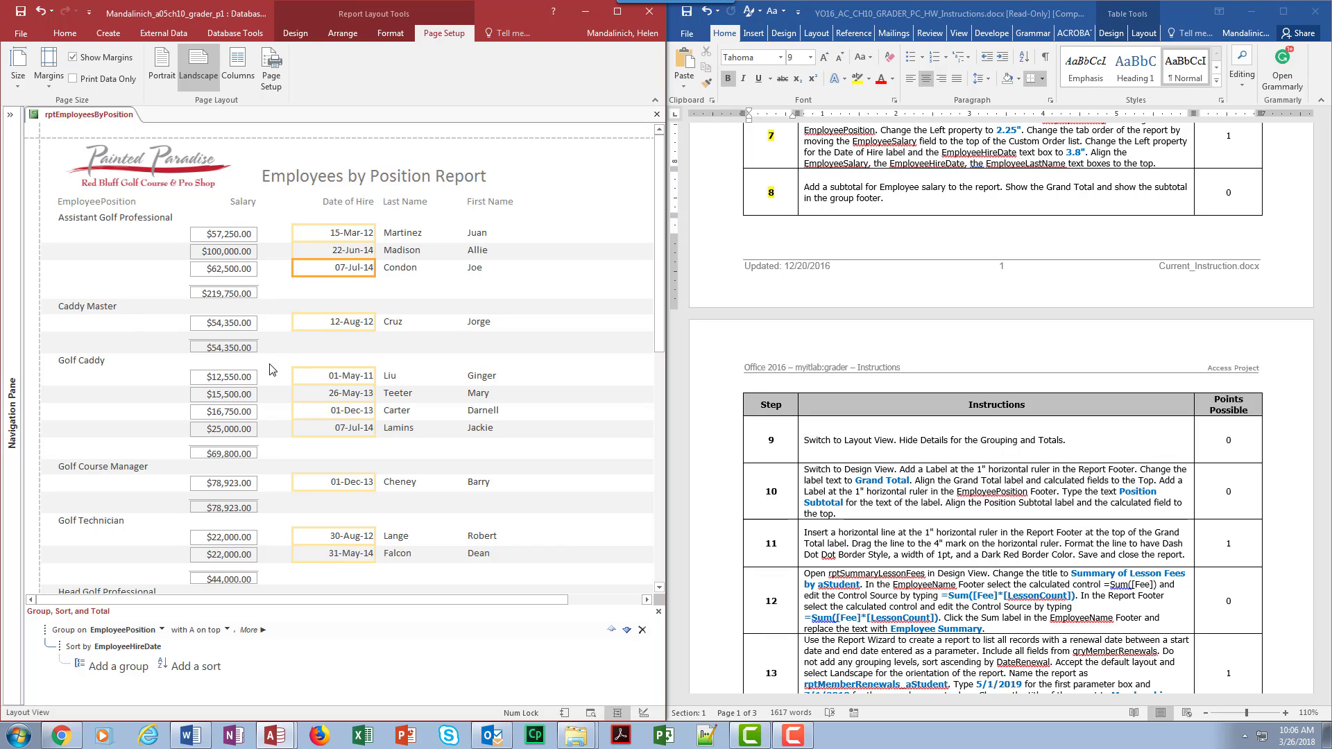
scroll(339, 533, "down", 2)
scroll(338, 533, "down", 7)
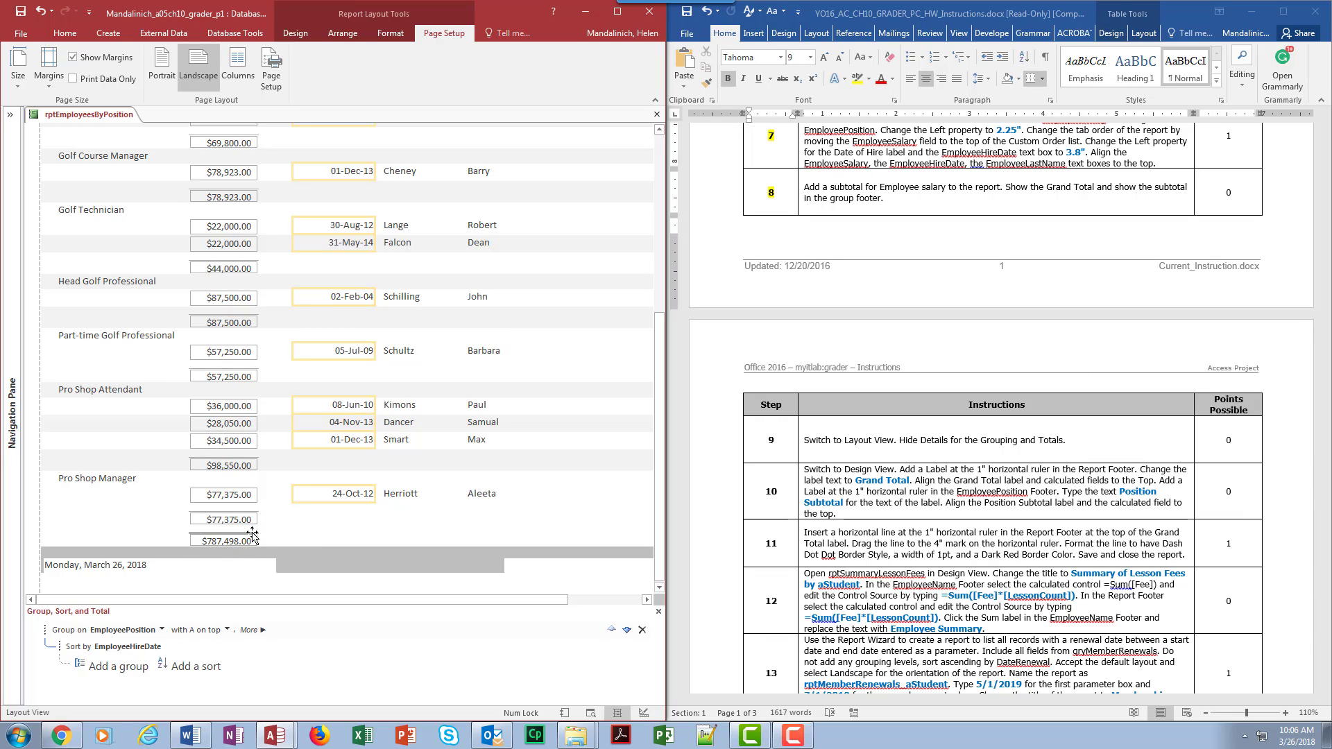
scroll(400, 402, "up", 9)
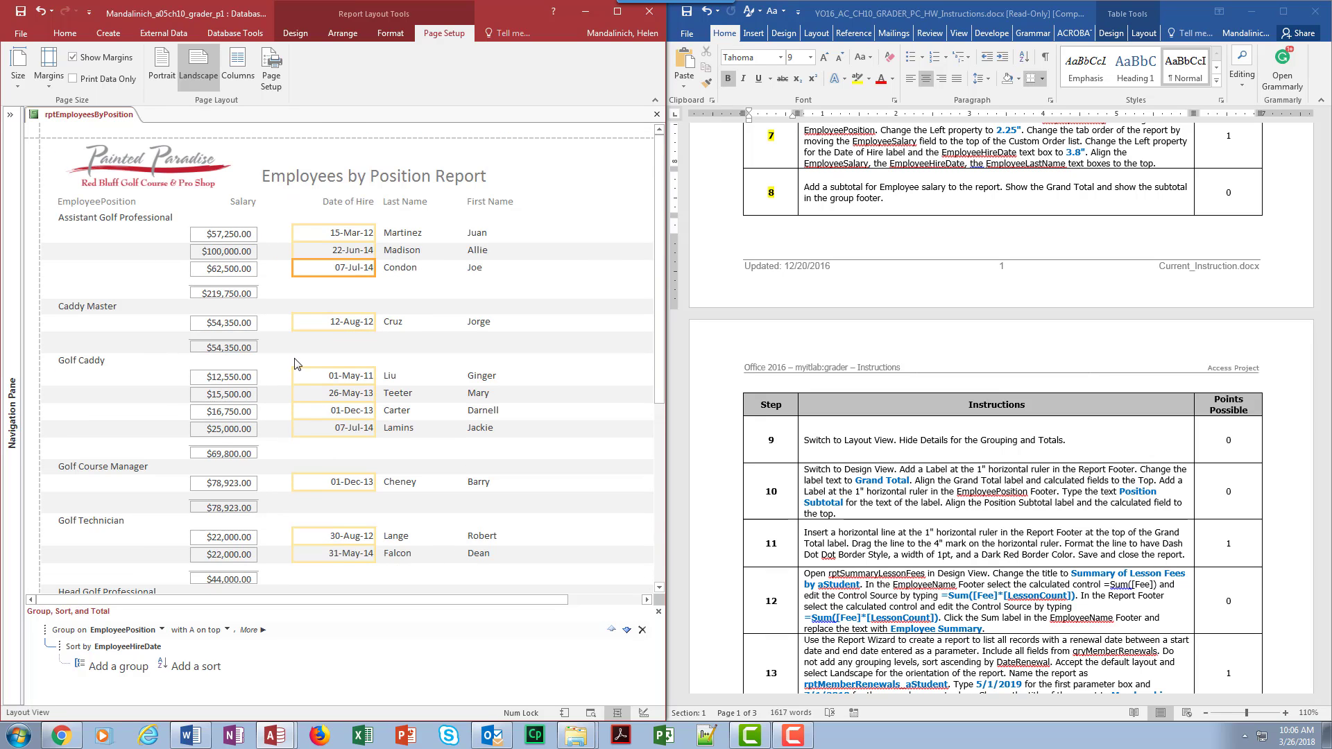
left_click(531, 321)
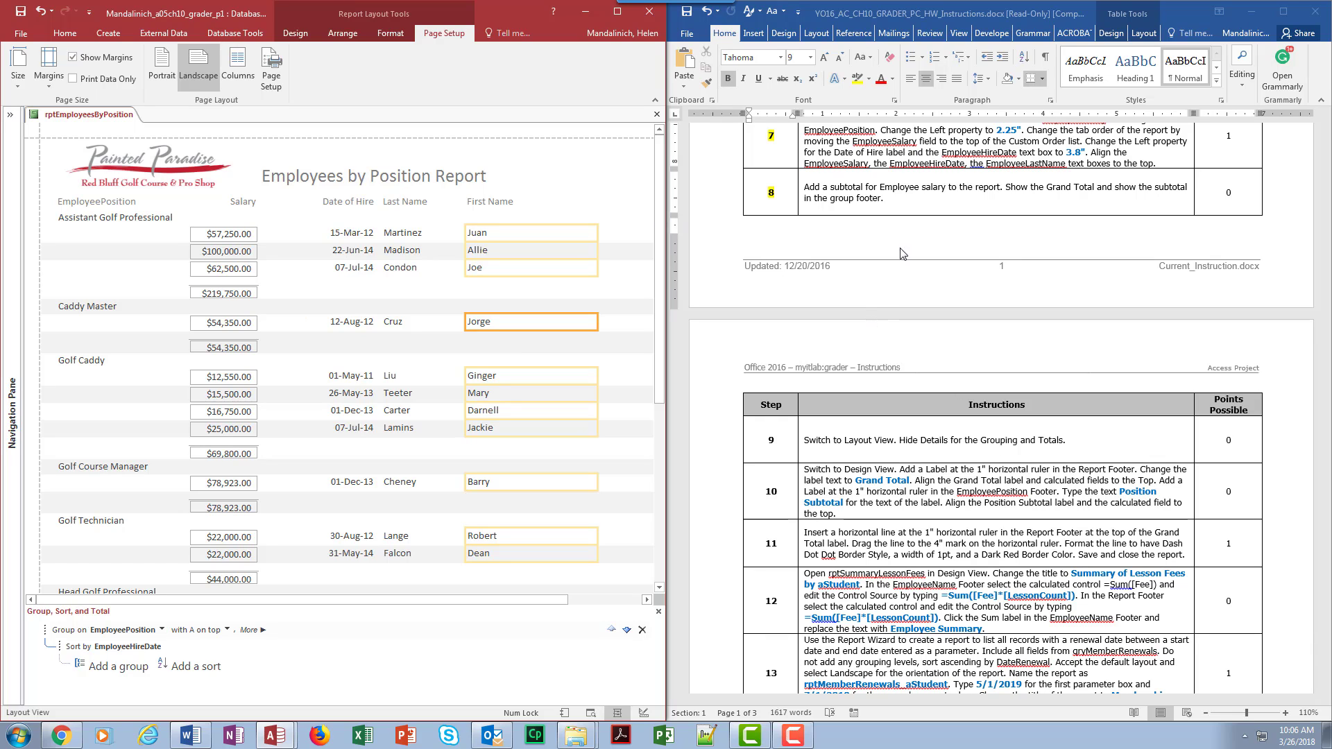
Step: Apply Hide Details from the Design tab, leaving per-position salary subtotals and the $787,498.00 grand total
left_click(297, 35)
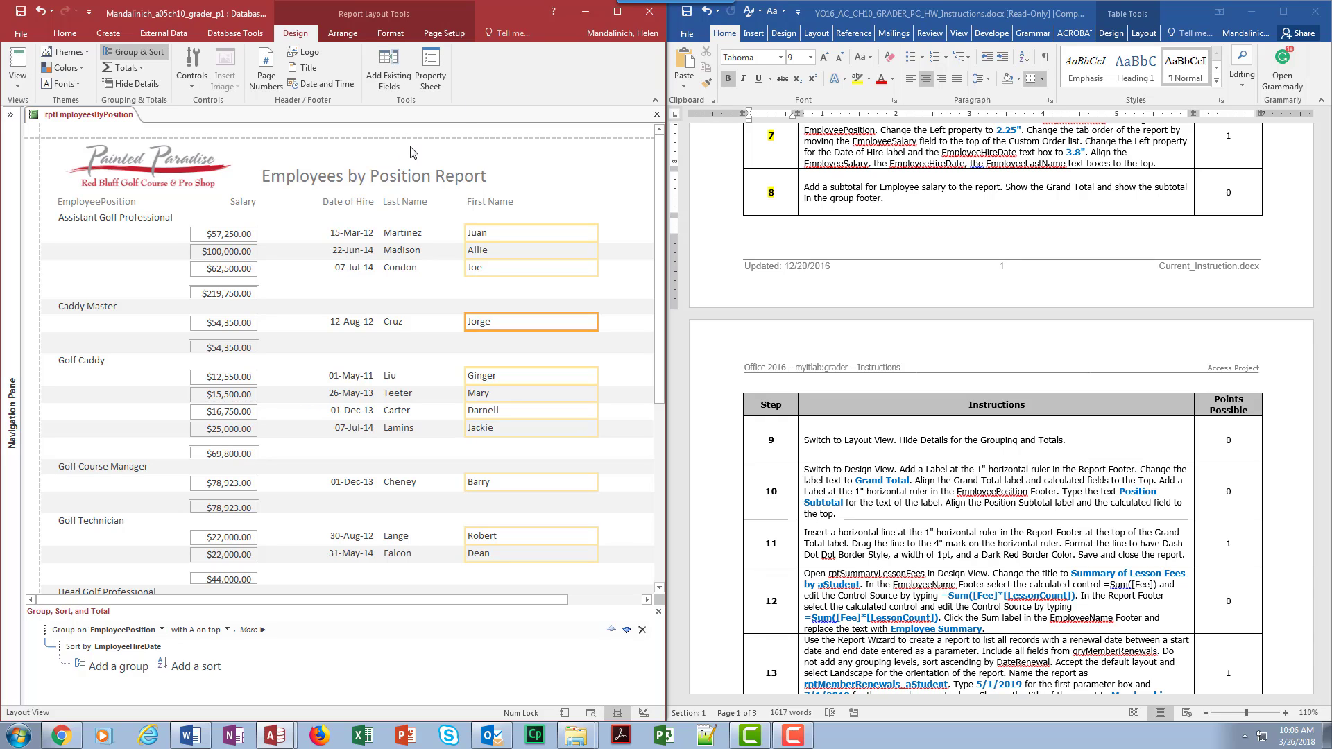
left_click(129, 89)
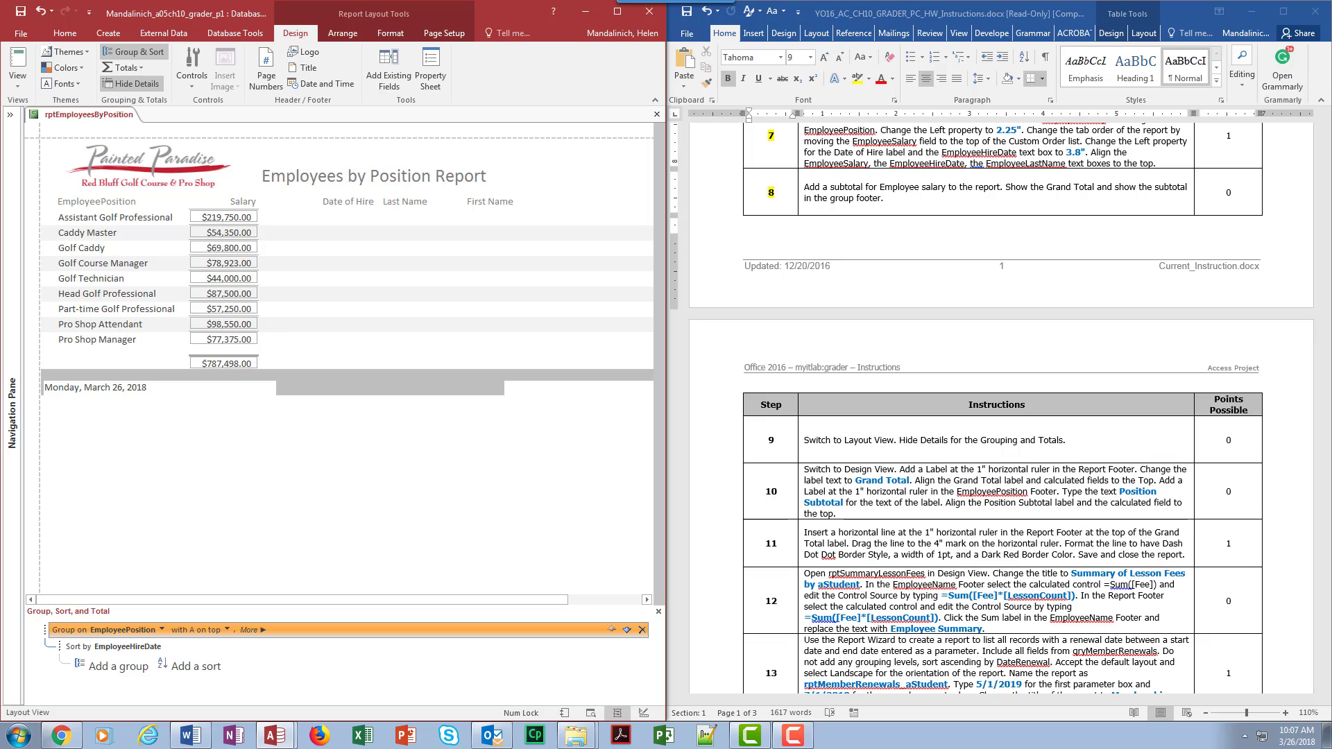
left_click(775, 440)
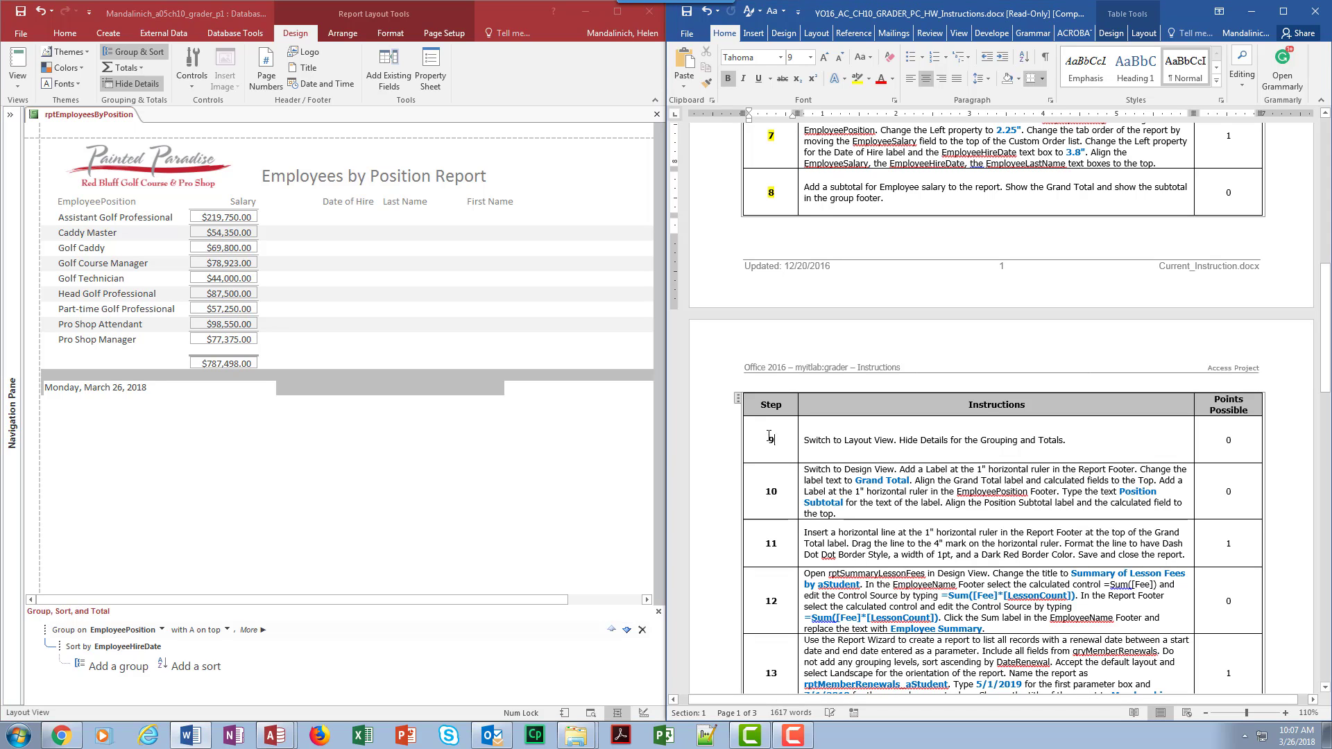